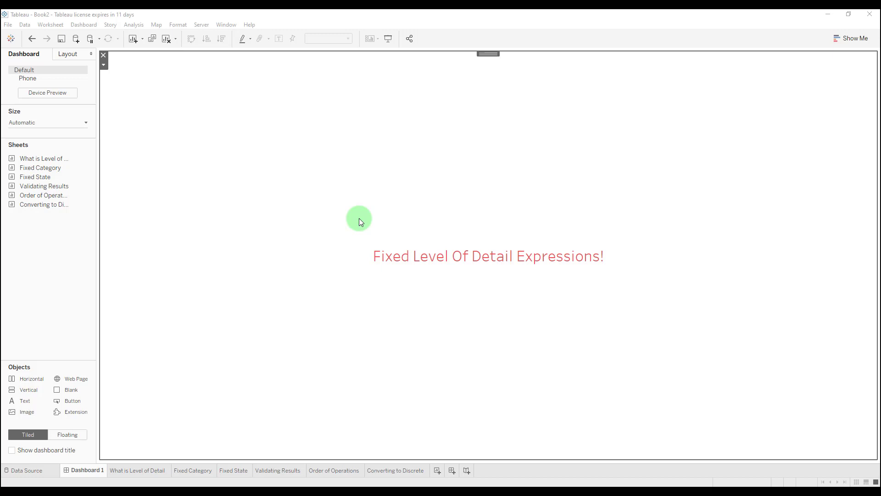
On the What is Level of Detail sheet, lay out Category and Region as rows and Segment as columns.
left_click(151, 470)
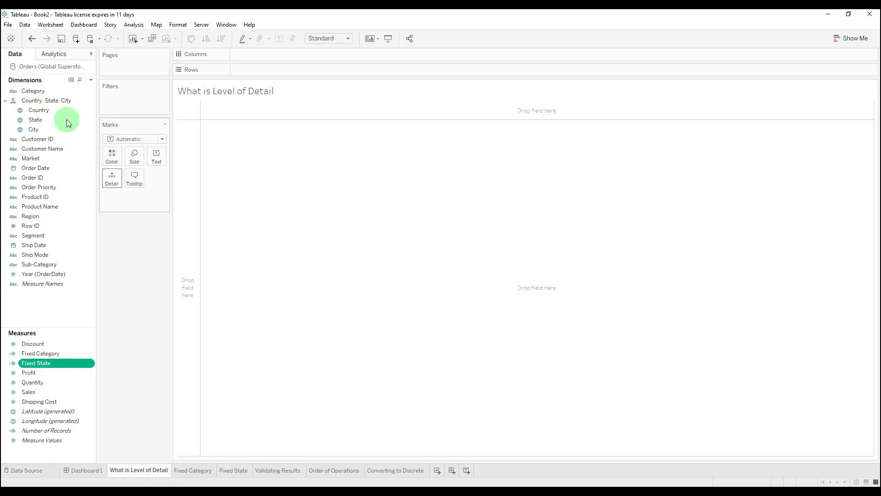
left_click(36, 91)
left_click_drag(37, 95, 255, 68)
left_click(195, 108)
left_click_drag(30, 216, 335, 68)
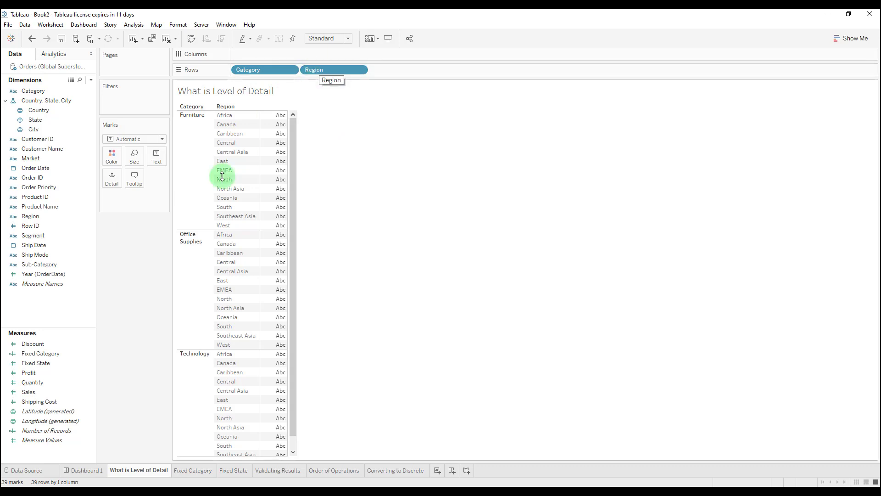
left_click_drag(46, 236, 285, 50)
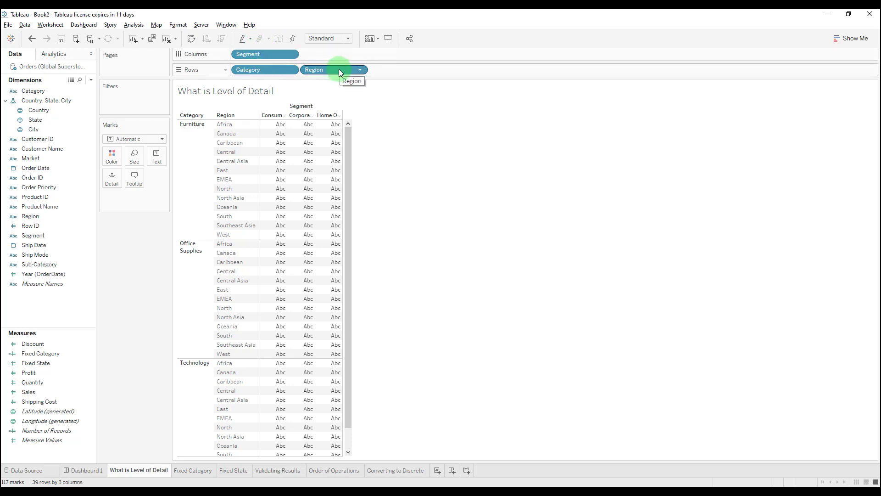
Clear the sheet and build a text table showing Sales by Category in rows.
key("alt+shift+BackSpace")
left_click_drag(53, 93, 265, 70)
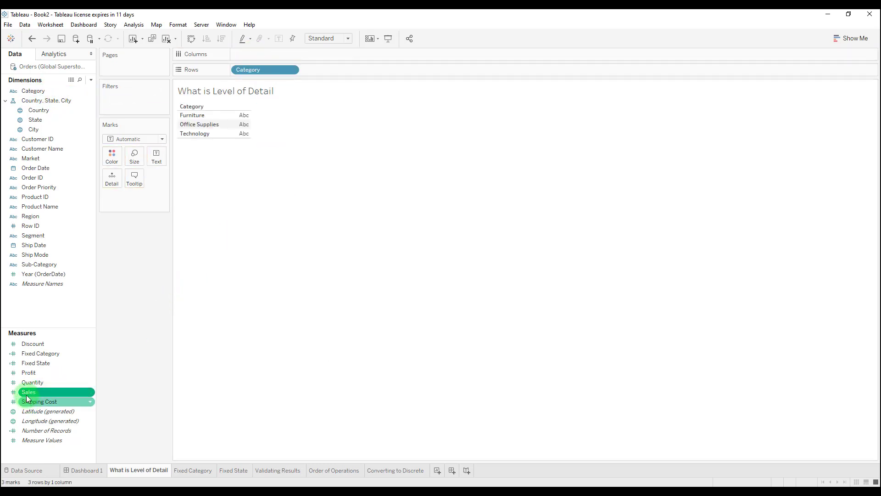
left_click_drag(27, 397, 156, 156)
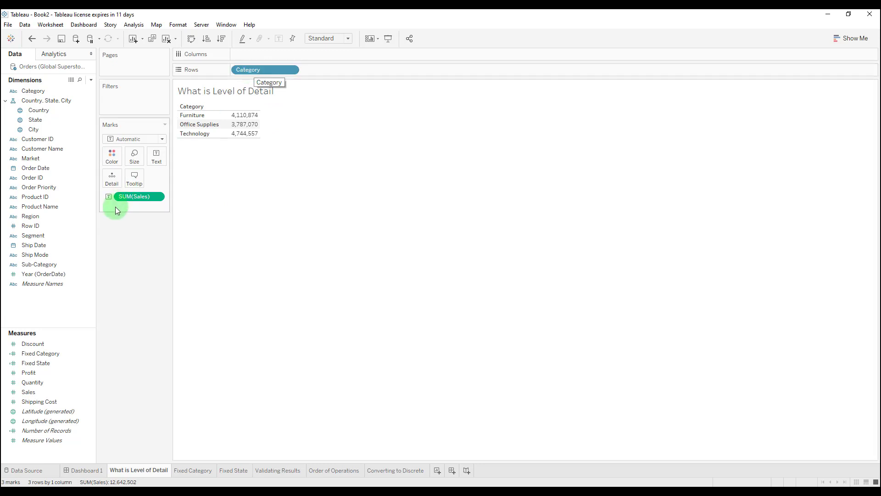
Break the Sales table down by Sub-Category, reduce it to Category only, and restore the Sub-Category breakdown.
left_click_drag(41, 265, 320, 73)
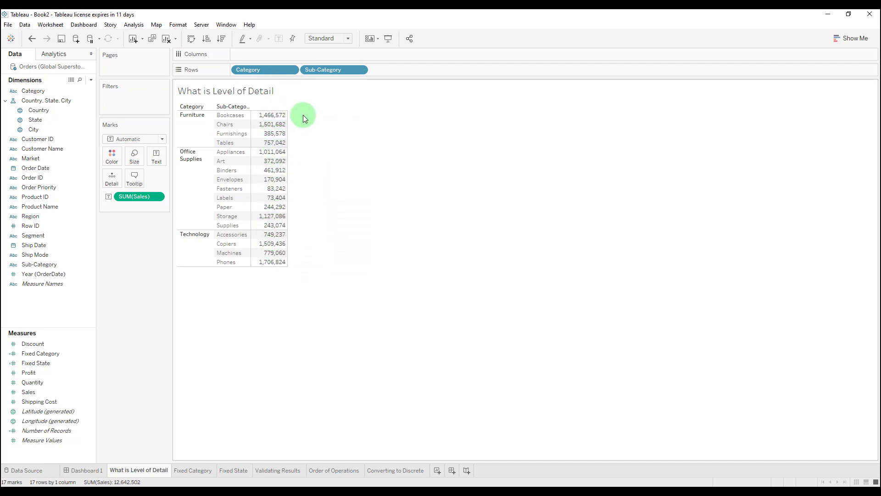
left_click_drag(326, 69, 193, 229)
left_click(245, 117)
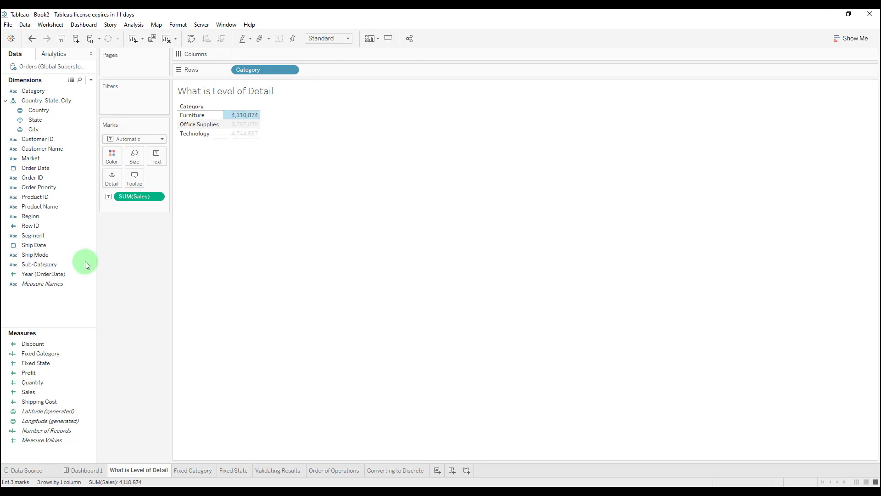
left_click_drag(77, 264, 334, 71)
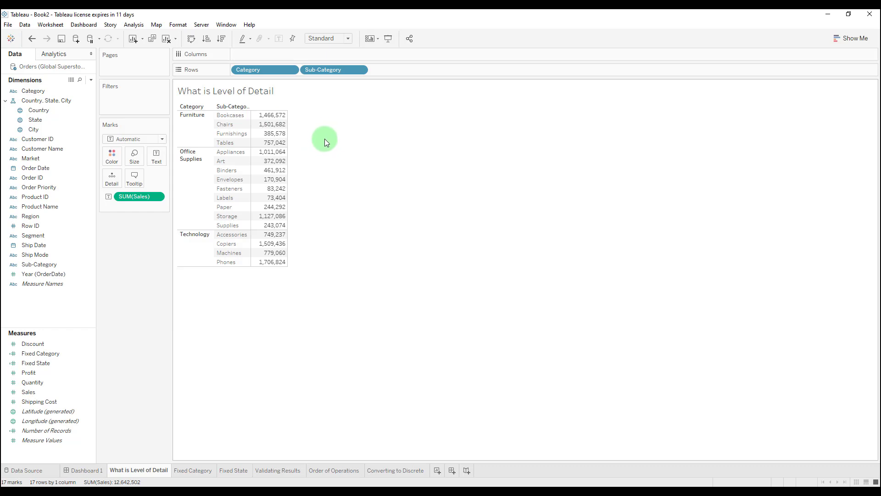
Open the Fixed Category calculation and examine its braces, colon, FIXED [Category] part and sum([Sales]) expression.
right_click(55, 353)
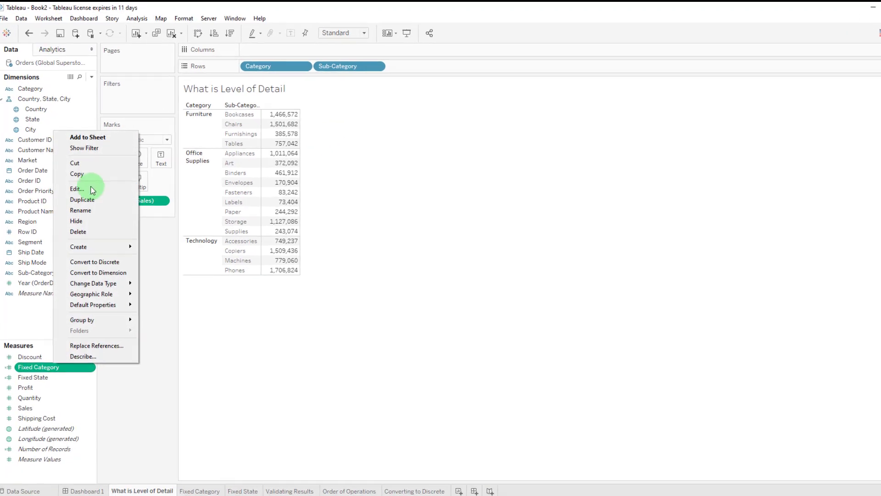
left_click(91, 189)
scroll(332, 279, "up", 3)
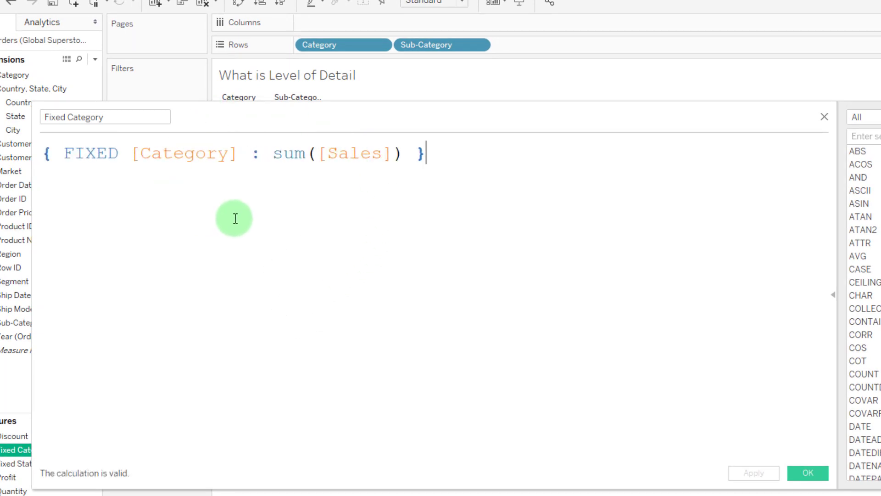
left_click(49, 151)
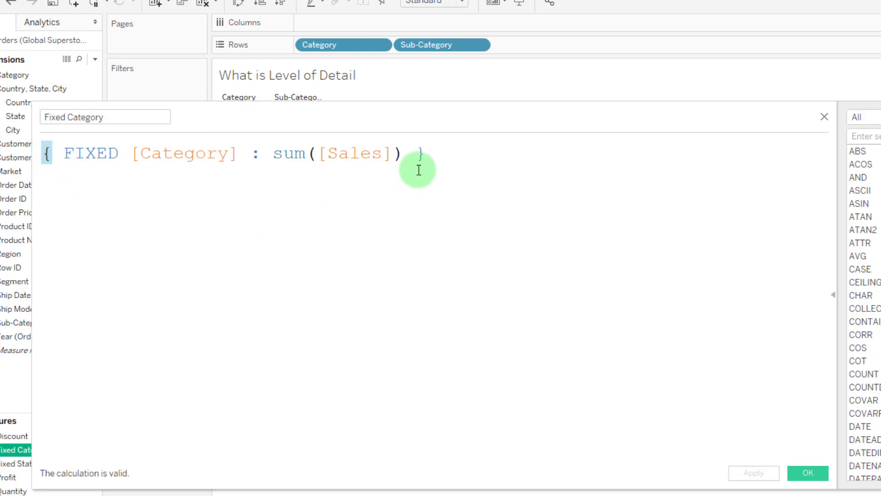
left_click(428, 153)
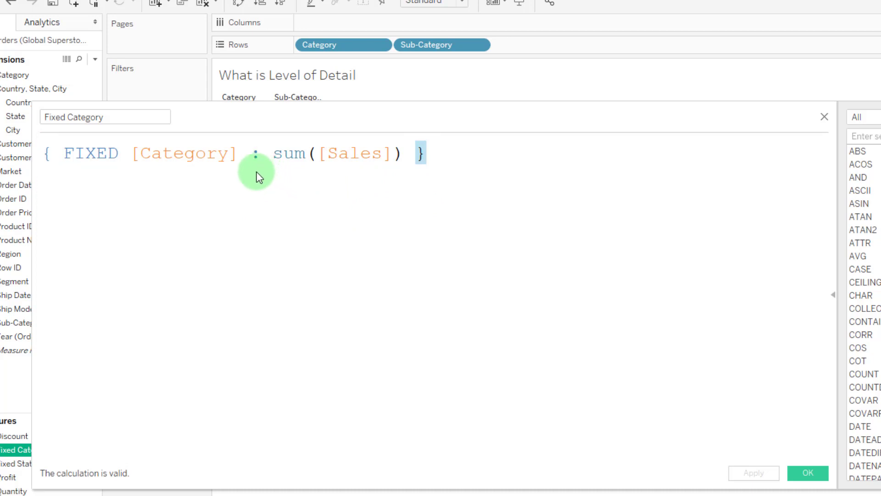
left_click(255, 153)
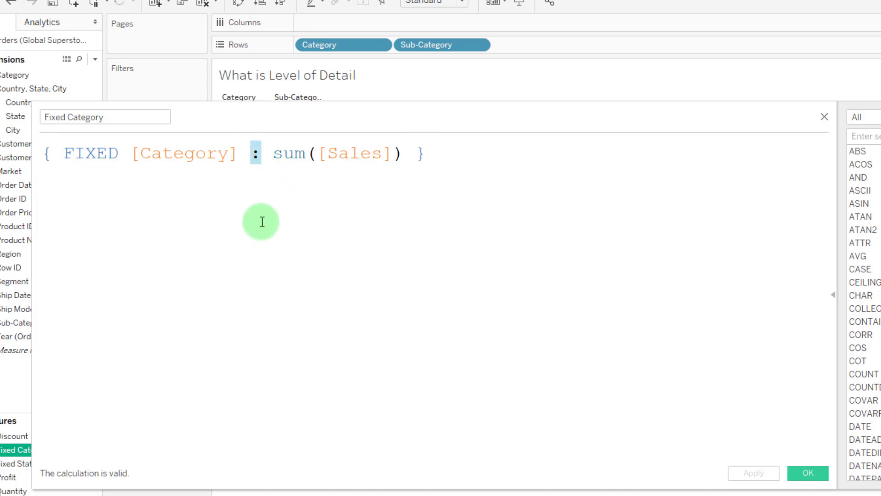
left_click(241, 153)
left_click_drag(240, 152, 52, 147)
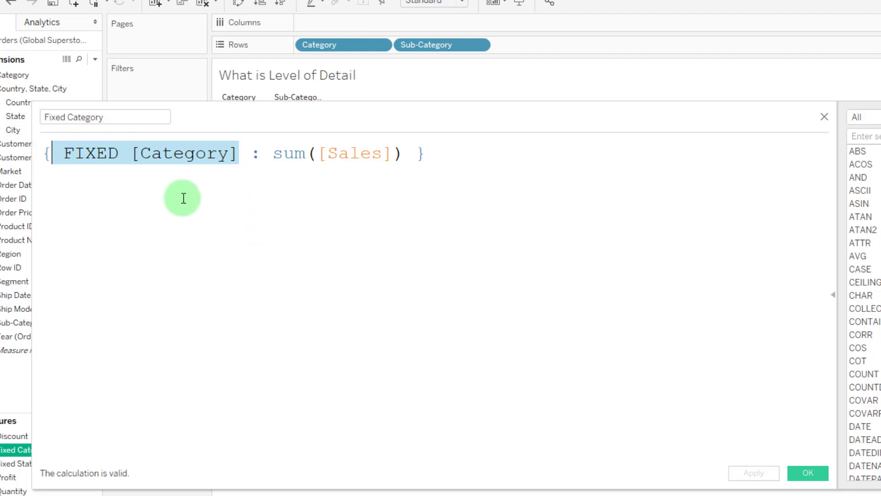
left_click_drag(405, 152, 275, 149)
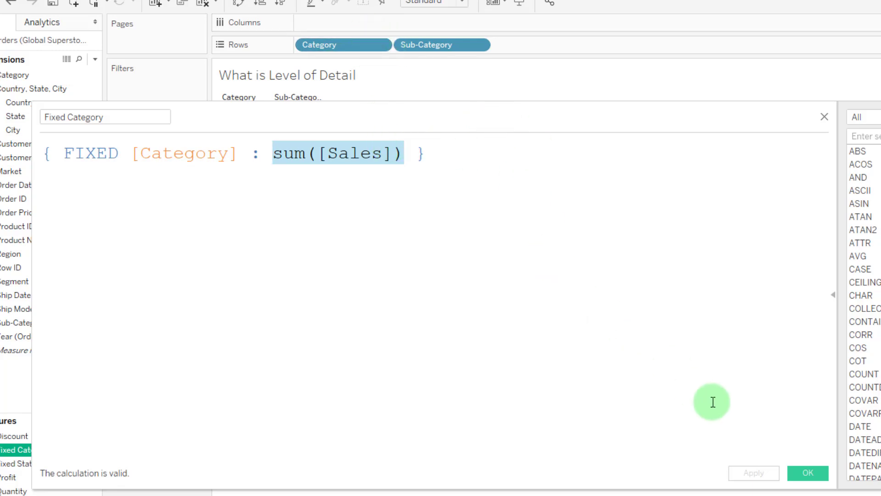
left_click(806, 471)
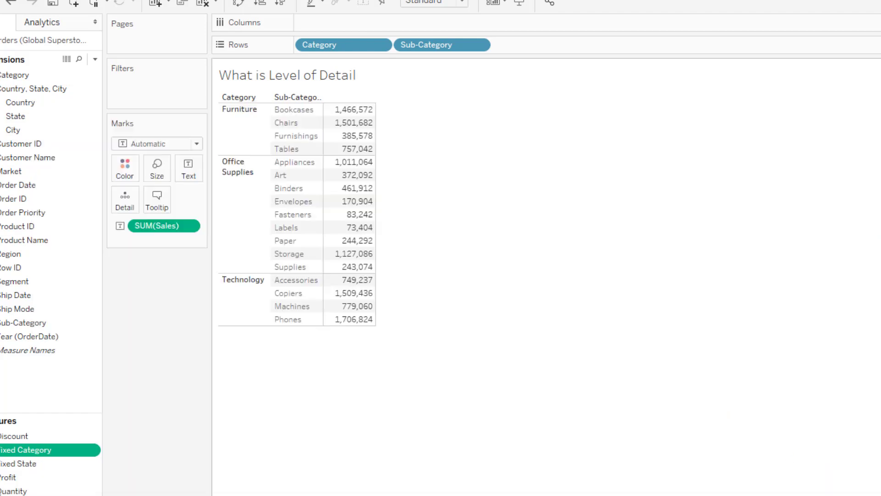
Show Fixed Category as a separate column beside Sales and add Market to the rows after Sub-Category.
left_click_drag(43, 453, 187, 169)
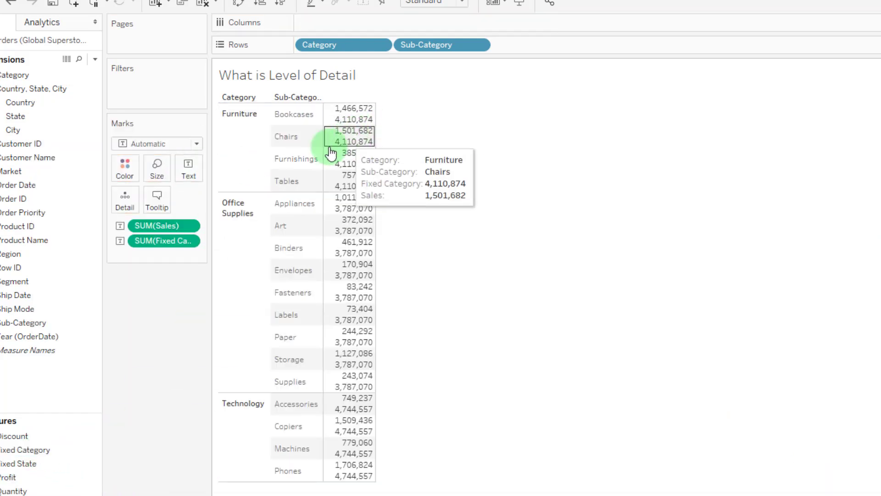
left_click_drag(163, 241, 376, 227)
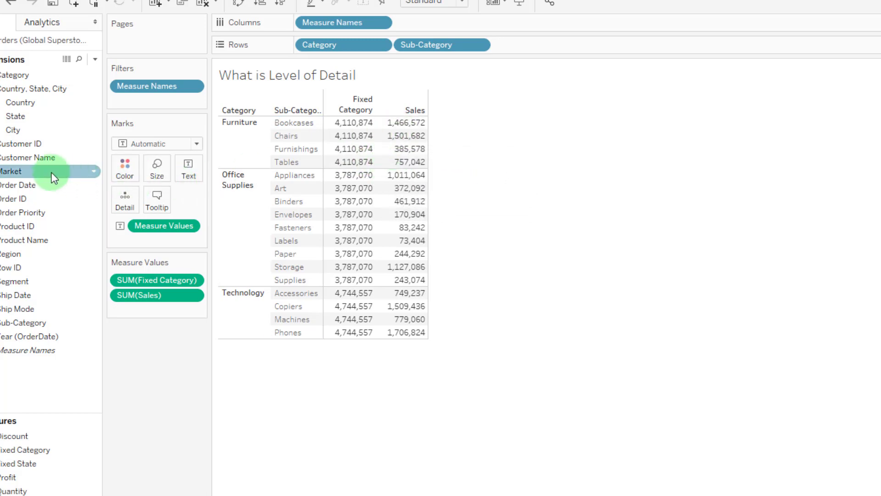
left_click_drag(48, 171, 560, 42)
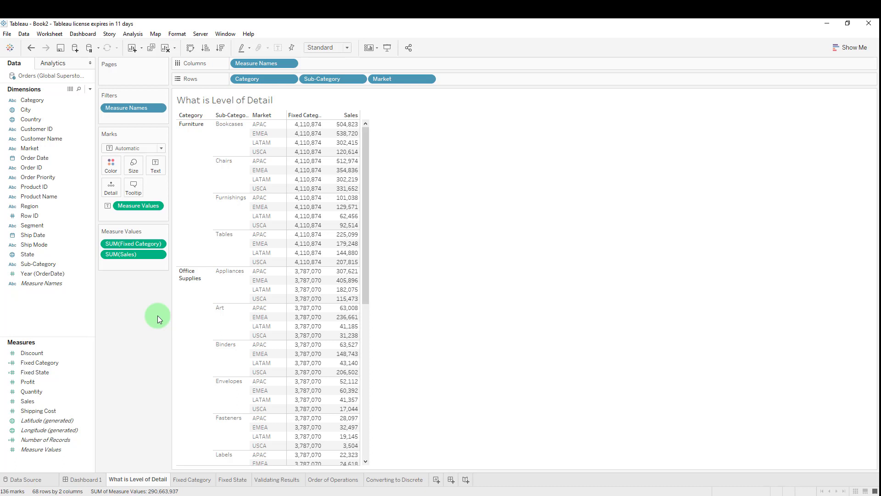
On the Fixed State sheet, add a Country filter that keeps only United States.
left_click(233, 479)
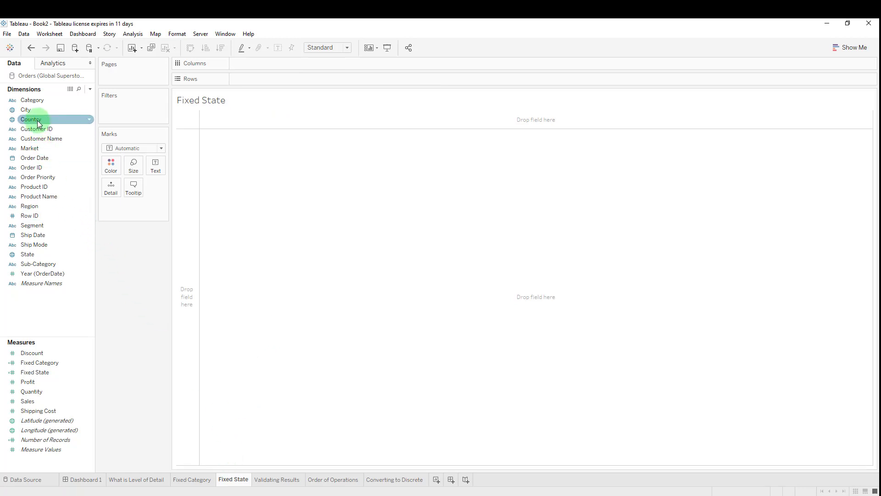
left_click_drag(37, 120, 114, 108)
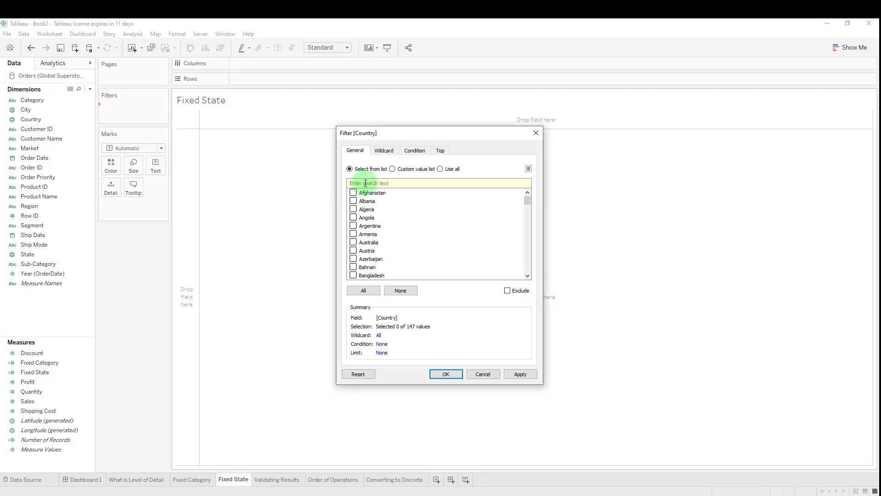
left_click(365, 183)
type("uni")
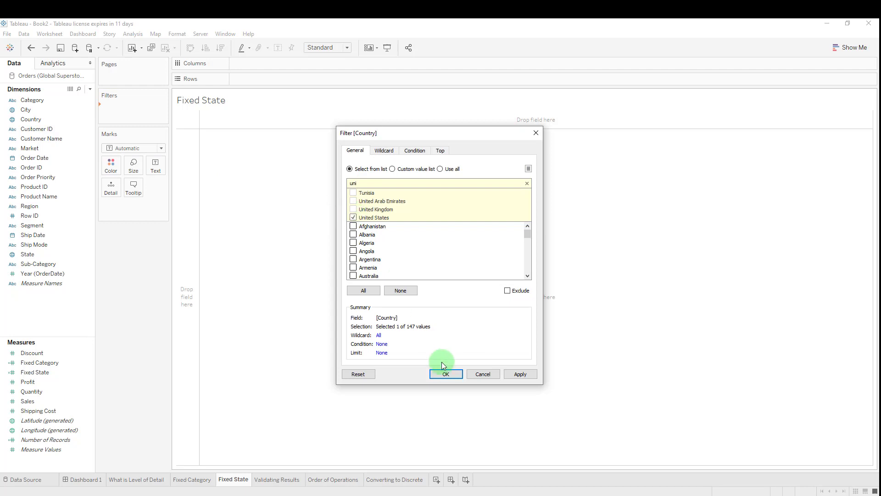
left_click(446, 374)
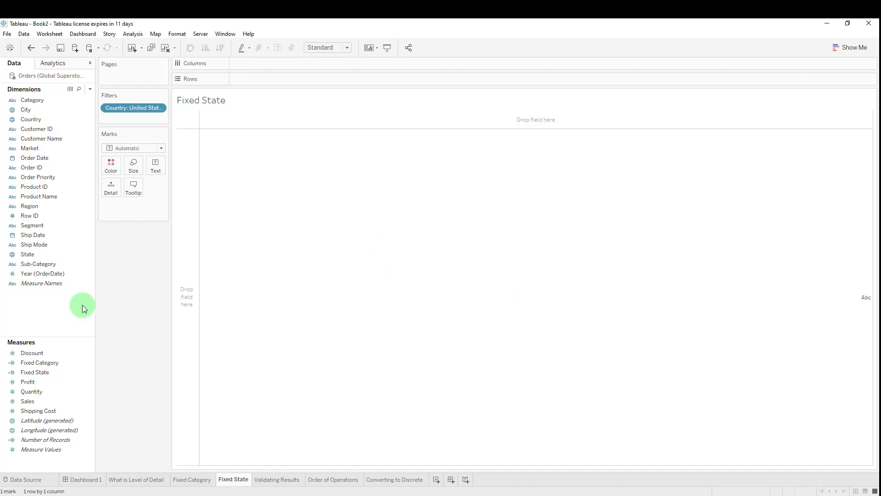
Build a text table with City and State as rows and Sales as the displayed value.
left_click_drag(50, 107, 277, 79)
left_click(417, 255)
left_click_drag(27, 255, 335, 79)
left_click(434, 256)
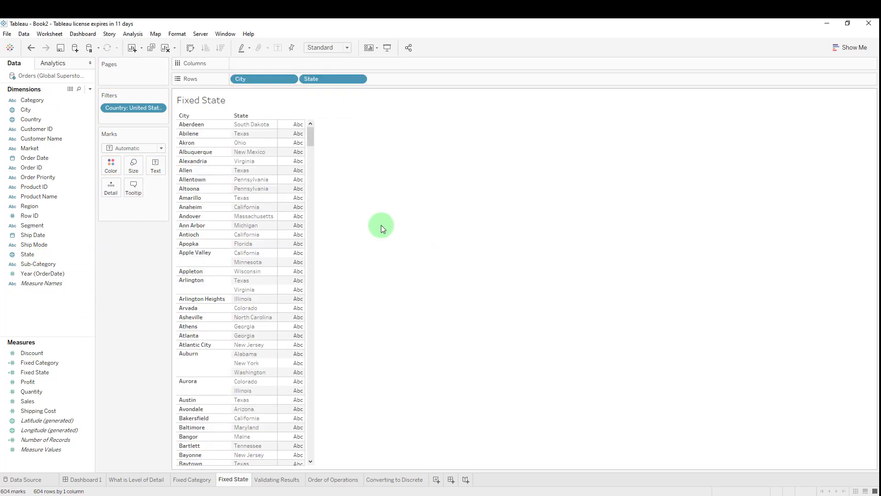
left_click_drag(28, 401, 156, 170)
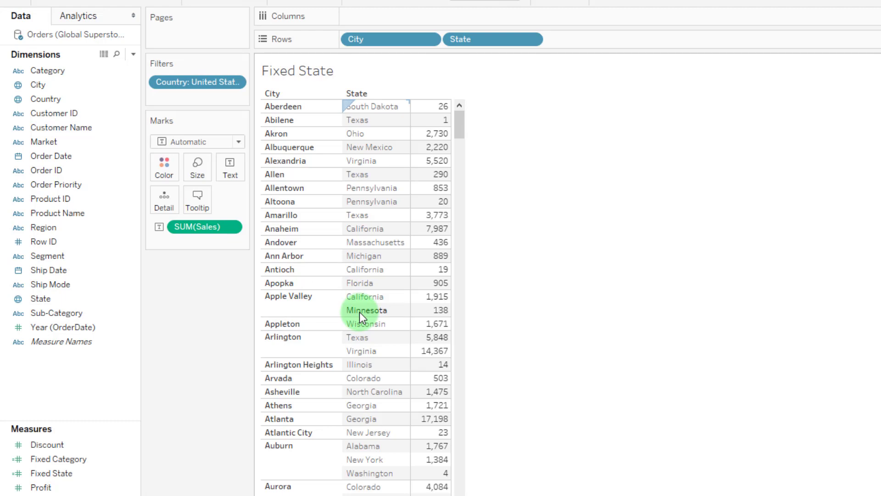
Create a calculated field named "fixed city" with the formula { fixed [City] : sum([Sales])}.
left_click(133, 54)
left_click(128, 73)
left_click(396, 265)
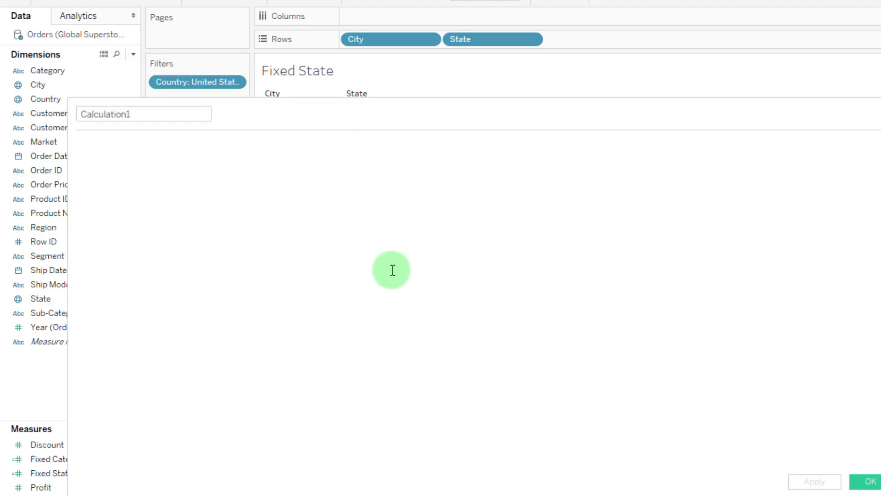
type("{ fixed ")
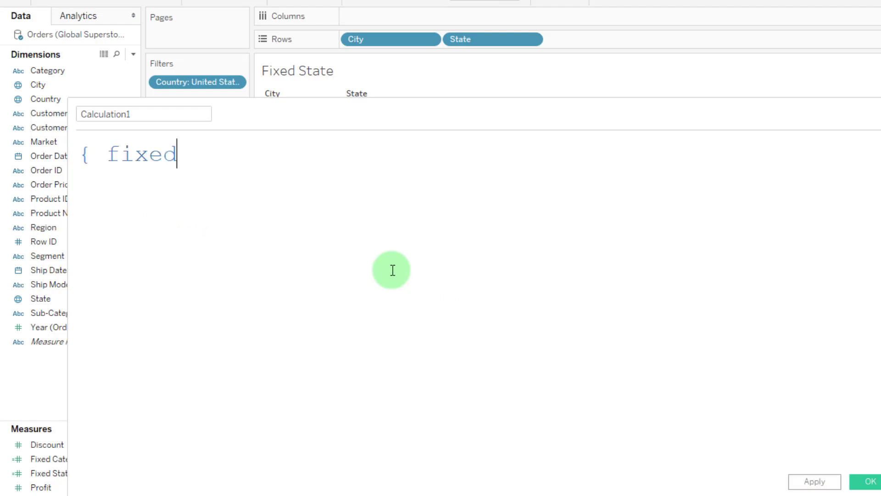
type("cit")
key("Return")
type(": sum(sal")
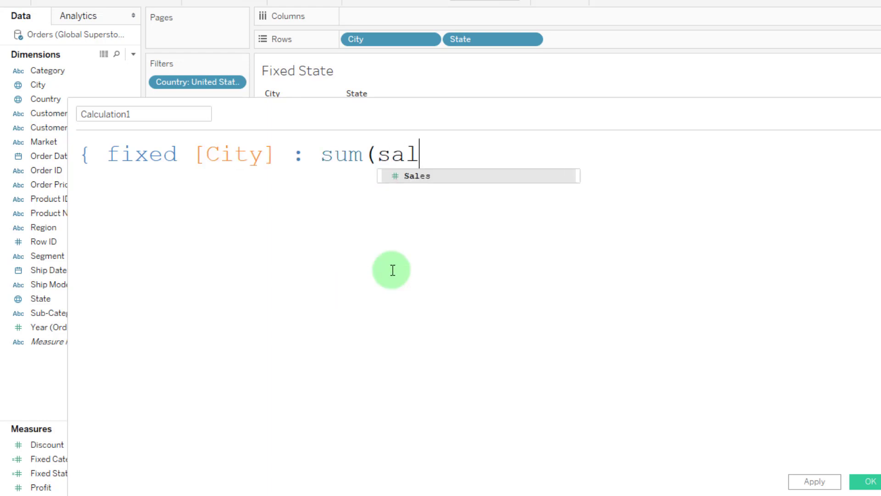
key("Return")
type(")}")
left_click(158, 113)
type("fixed city")
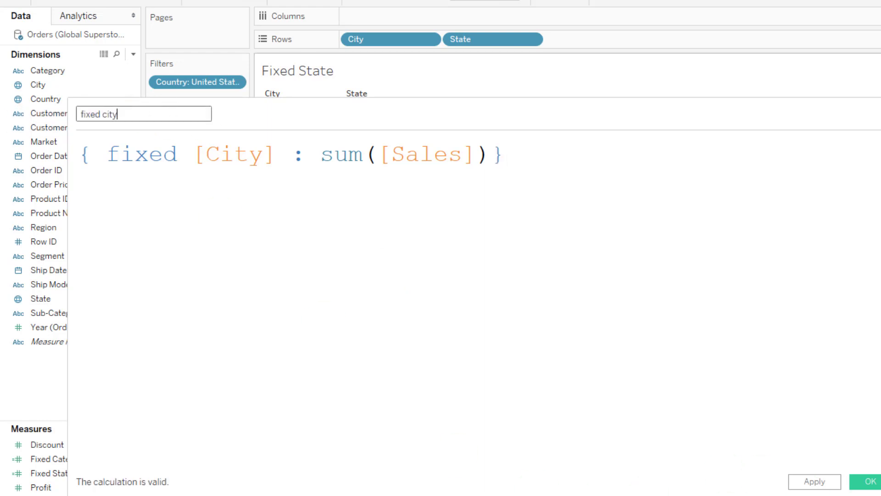
left_click(867, 481)
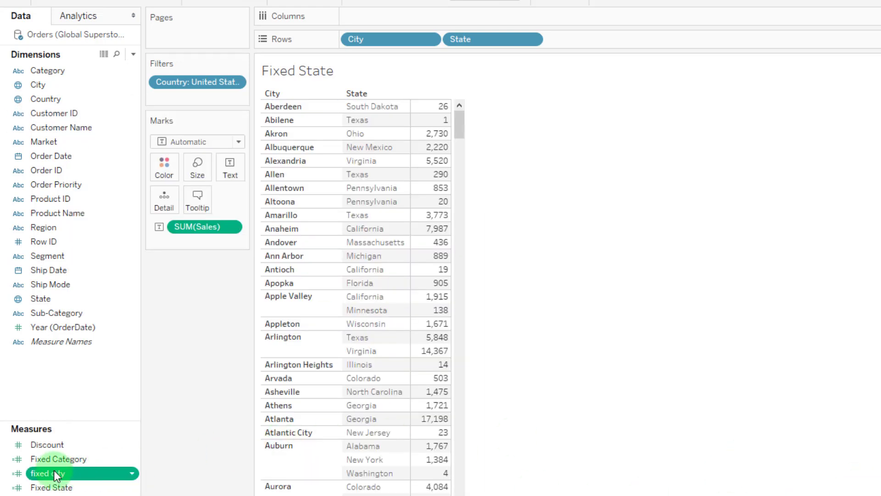
Add the fixed city measure to the table and display it as its own column next to Sales.
left_click_drag(55, 473, 232, 166)
left_click(328, 355)
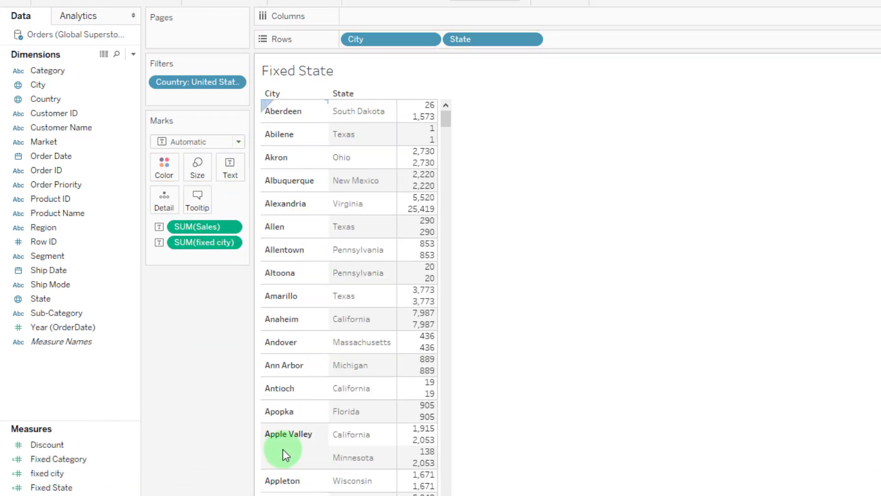
left_click(180, 240)
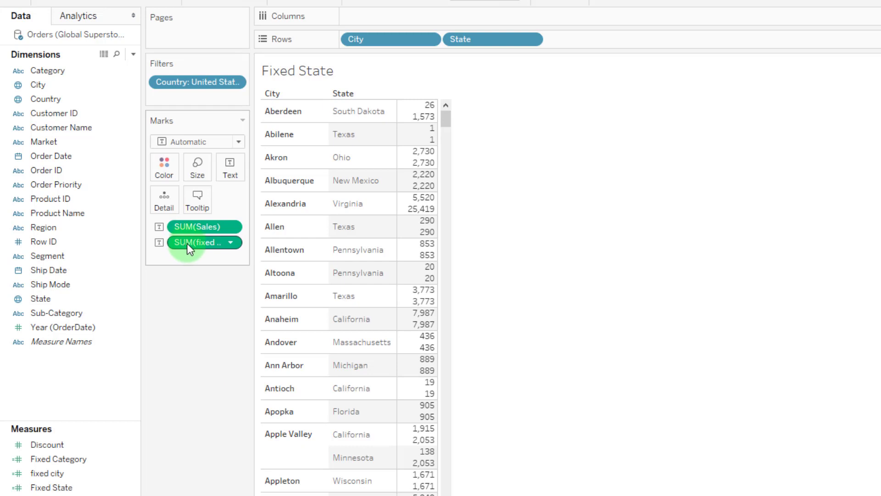
left_click_drag(188, 243, 421, 169)
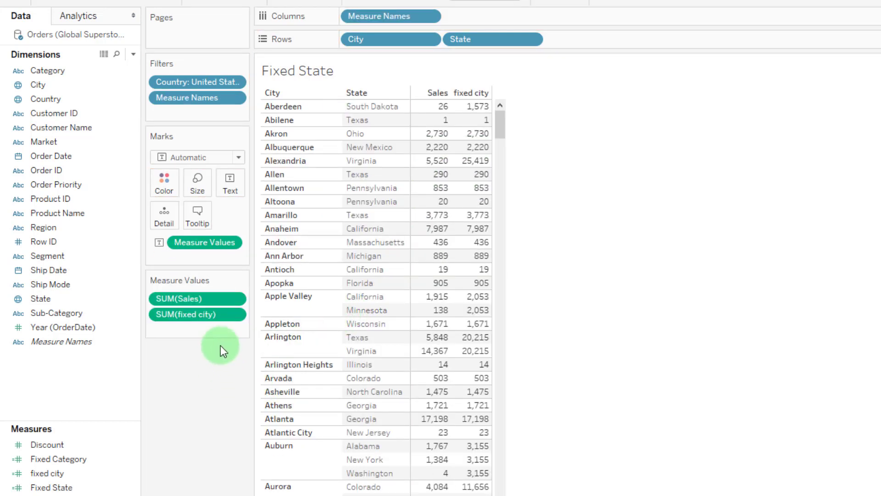
Highlight the Apple Valley rows and compare their Sales values by state with the fixed city value.
left_click(283, 303)
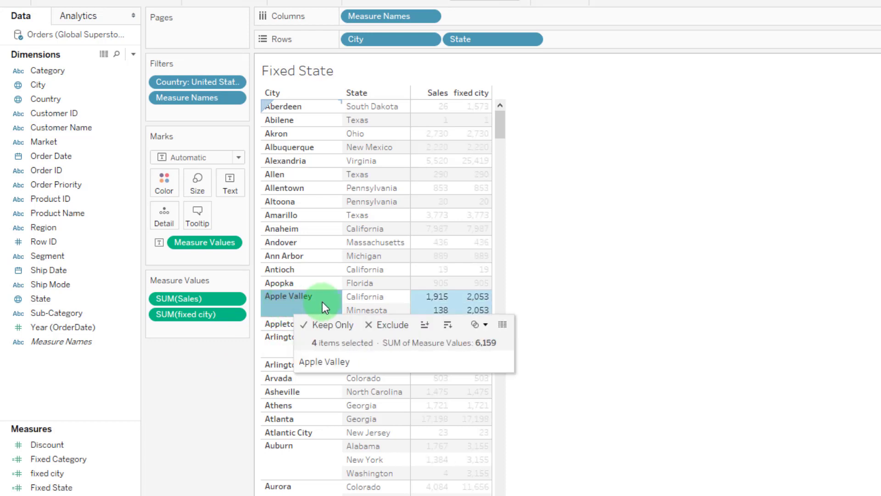
mouse_move(437, 302)
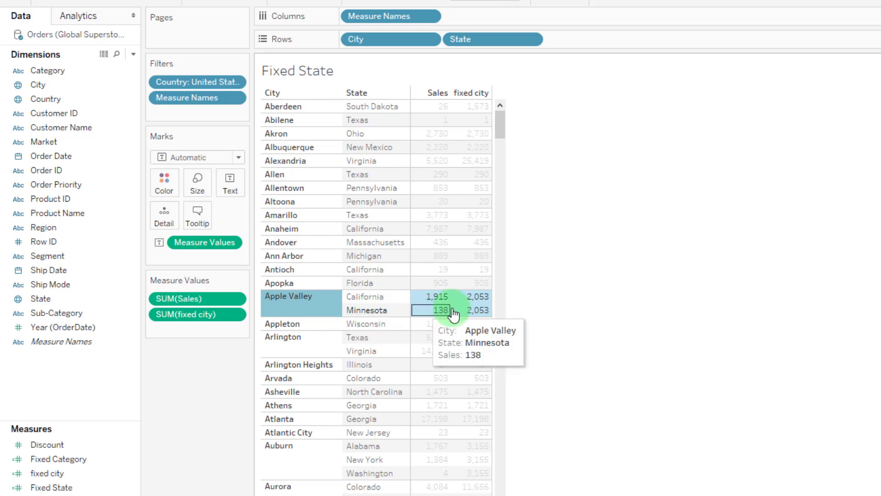
Inspect the fixed city values of the Apple Valley rows for California and Minnesota, and clear the selection.
left_click(477, 312)
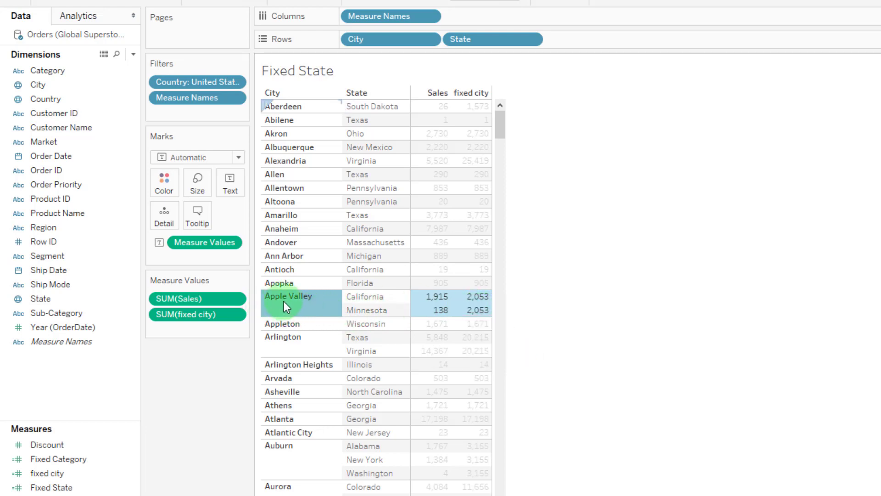
mouse_move(477, 297)
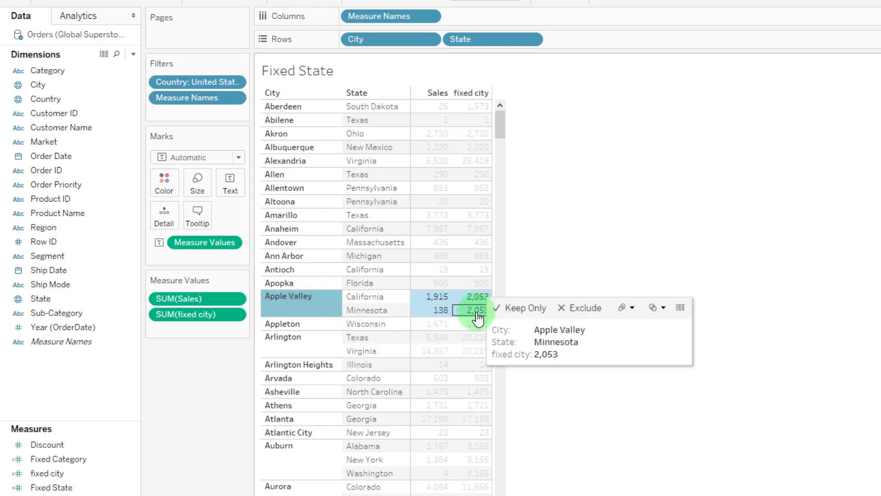
left_click(557, 247)
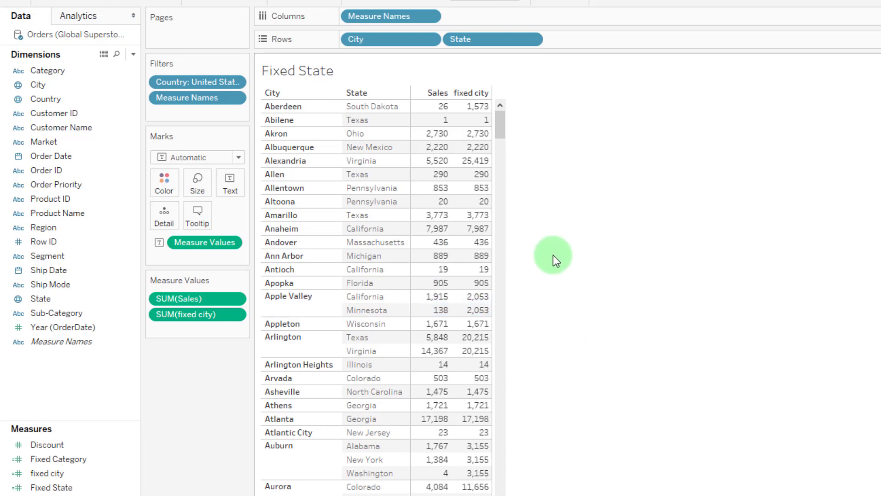
mouse_move(481, 311)
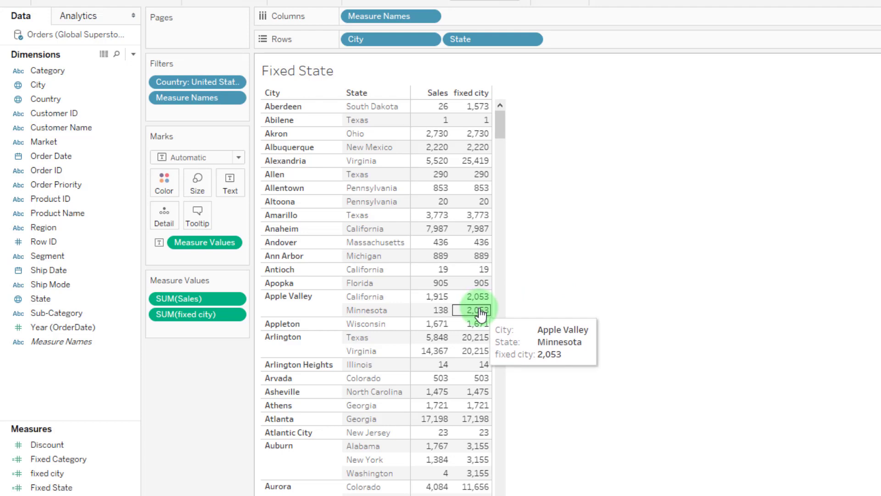
Edit the fixed city calculation to { fixed [City],[State] : sum([Sales])} and save it.
right_click(62, 473)
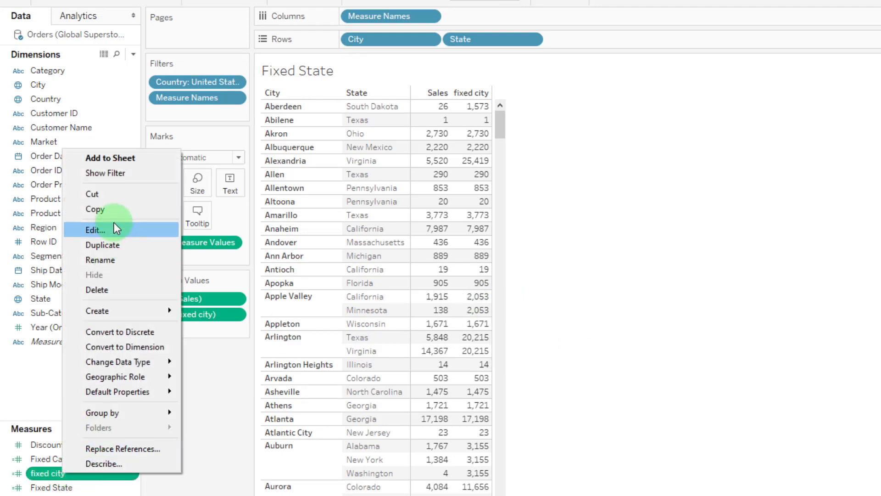
left_click(113, 228)
scroll(441, 294, "up", 5)
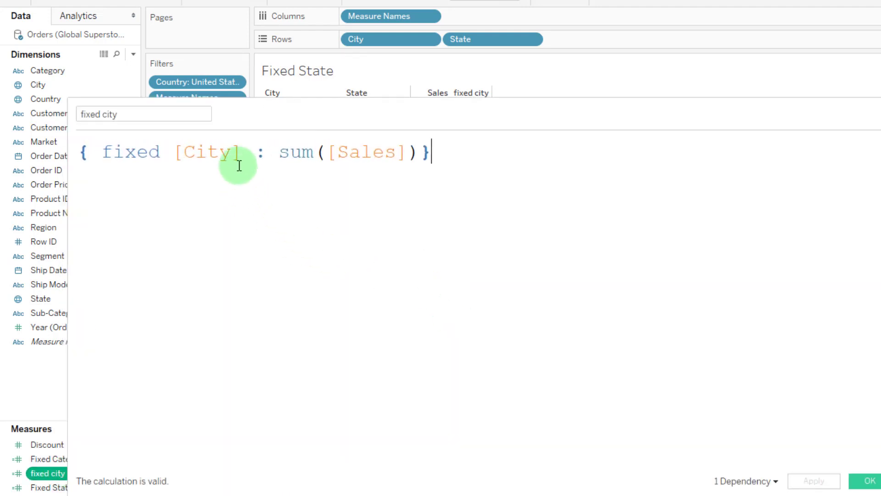
left_click(240, 157)
type(",sta")
key("Return")
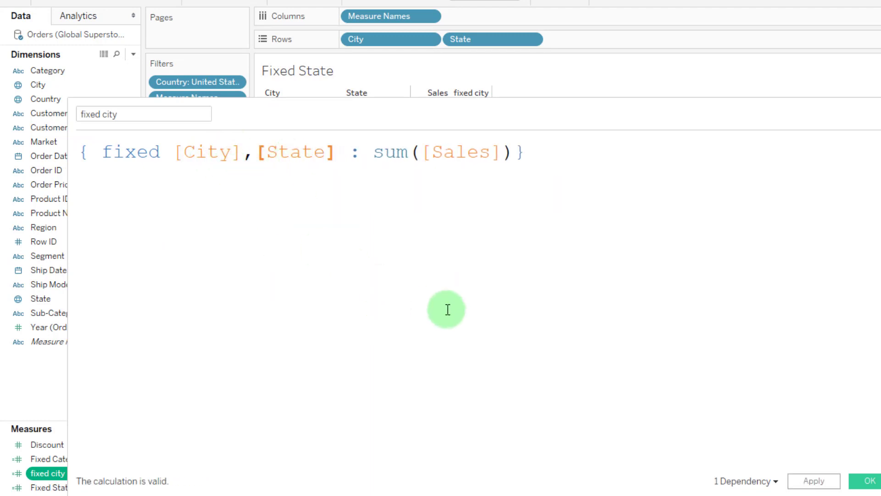
left_click(871, 481)
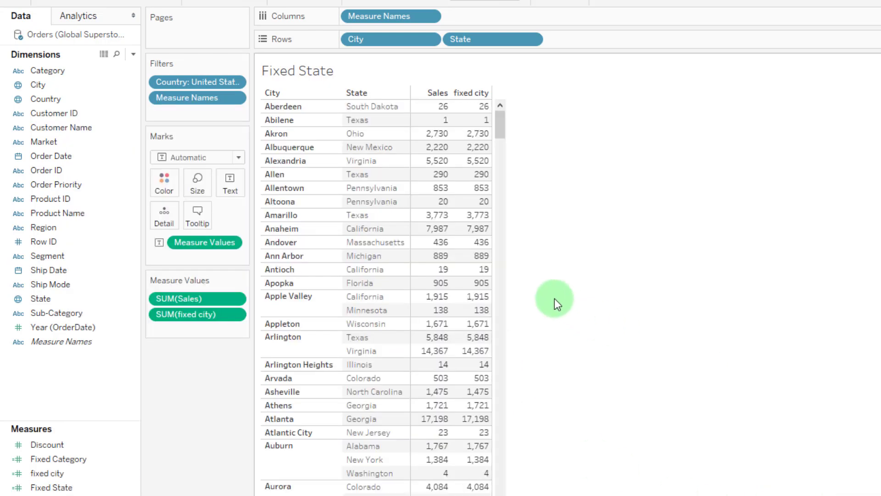
Compare Sales with the edited fixed city value for each state of Apple Valley and Arlington.
left_click(296, 301)
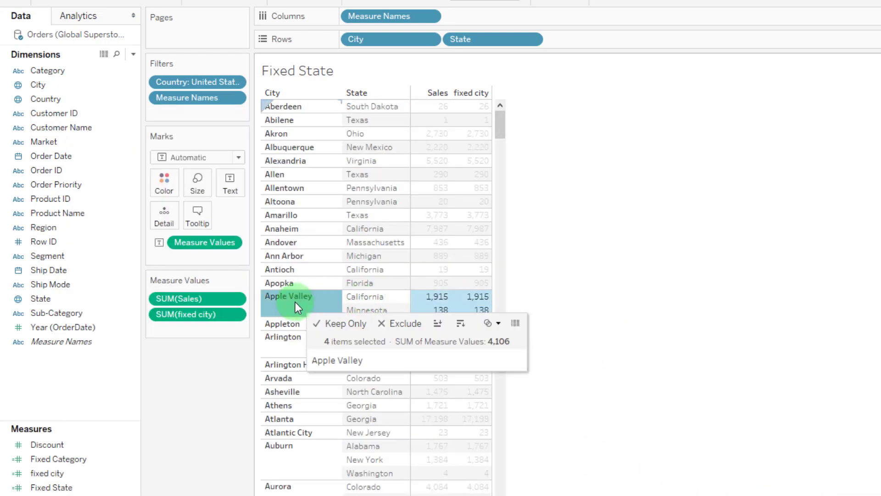
mouse_move(484, 303)
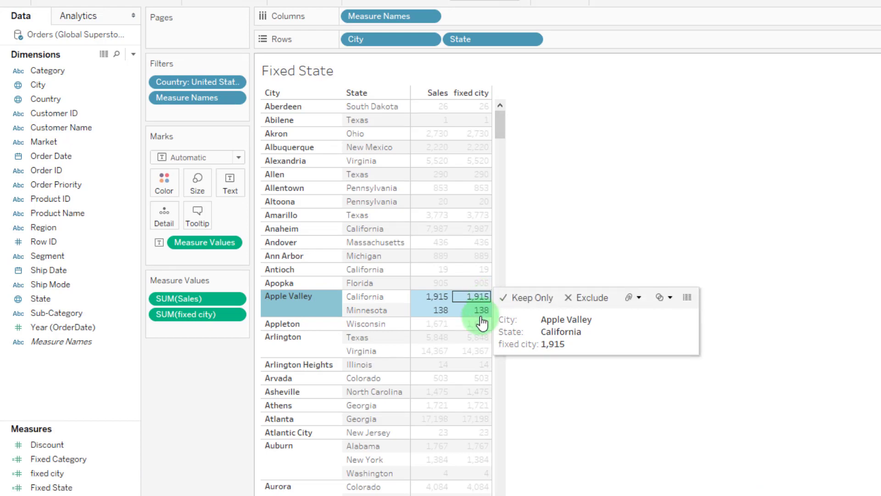
left_click(480, 312)
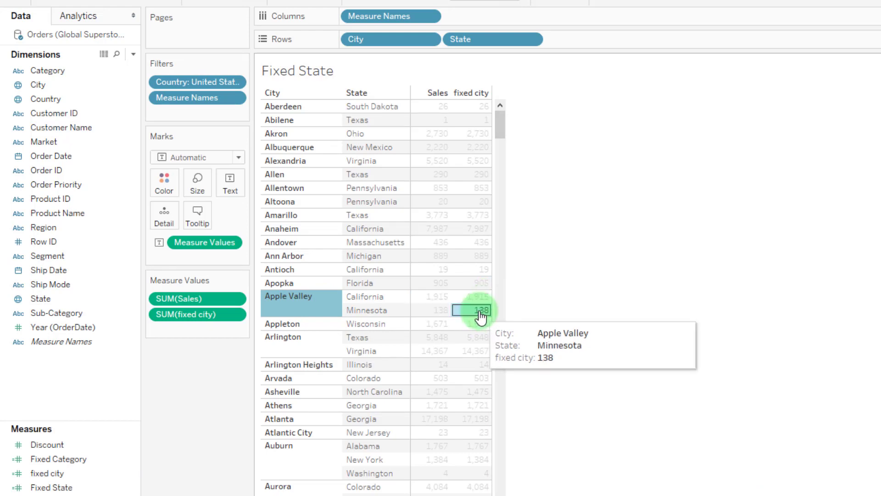
left_click(583, 226)
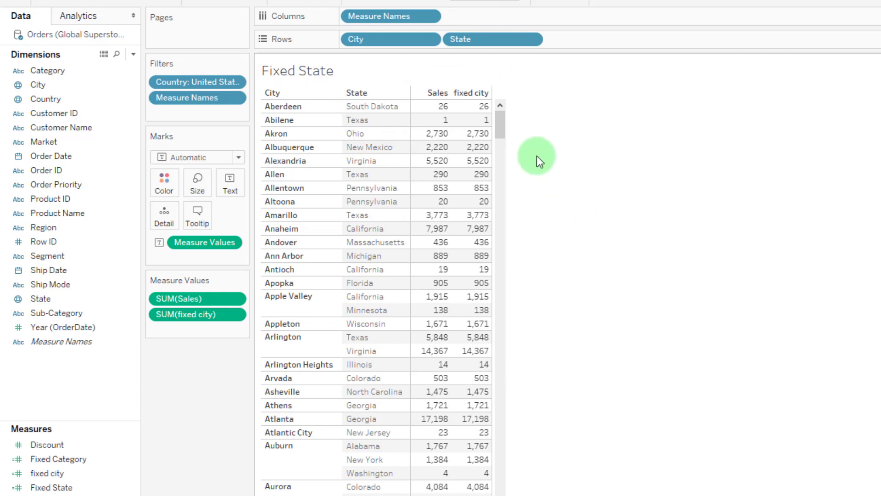
mouse_move(481, 342)
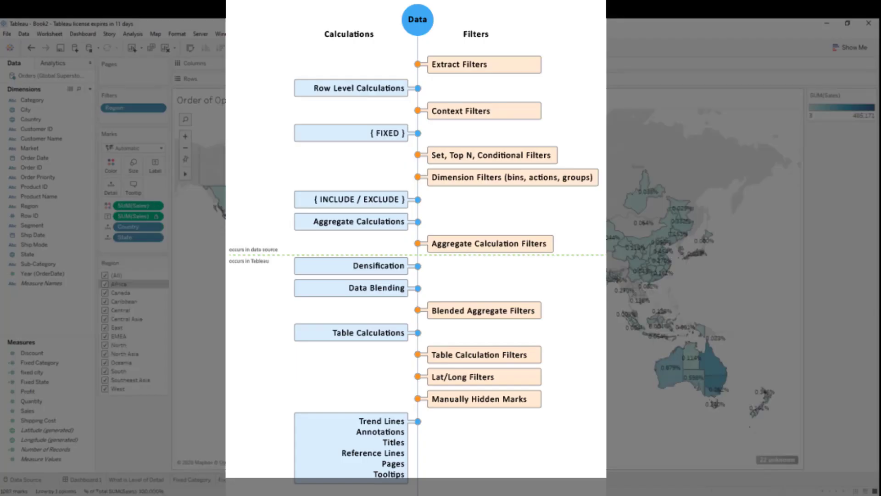
Examine the percent of total sales for states and provinces on the Order of Operations world map.
left_click(217, 320)
left_click(210, 313)
left_click(393, 277)
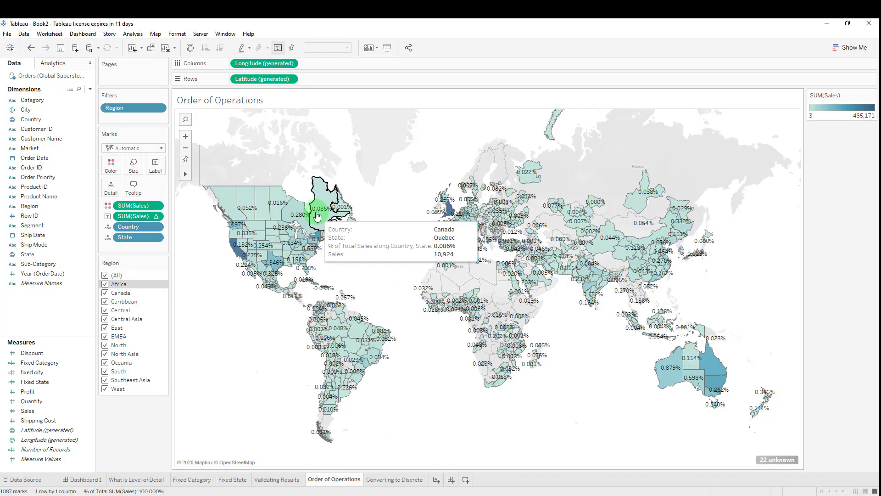
left_click(369, 292)
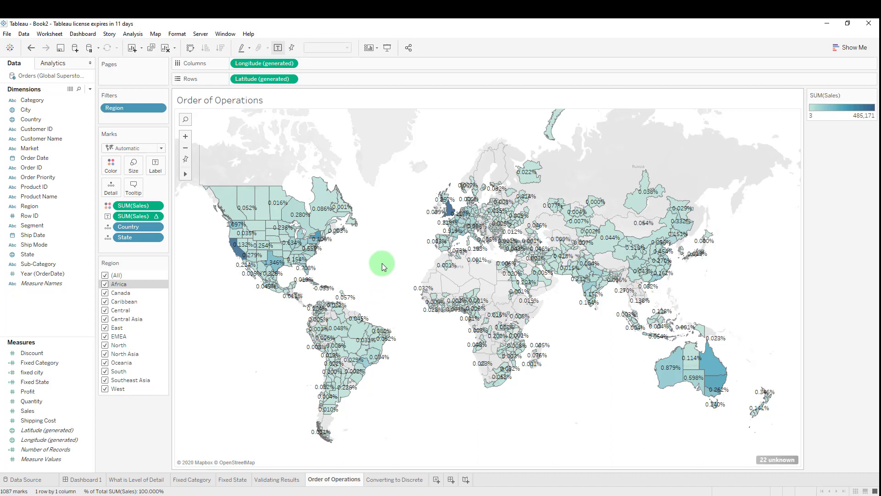
Try the Region filter without Africa and with only Central selected, and clear all regions again.
left_click(105, 284)
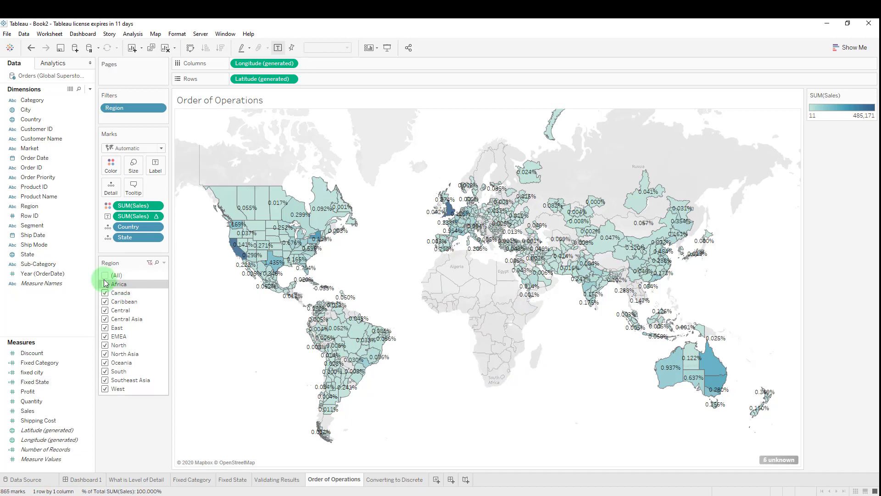
left_click(105, 284)
left_click(105, 276)
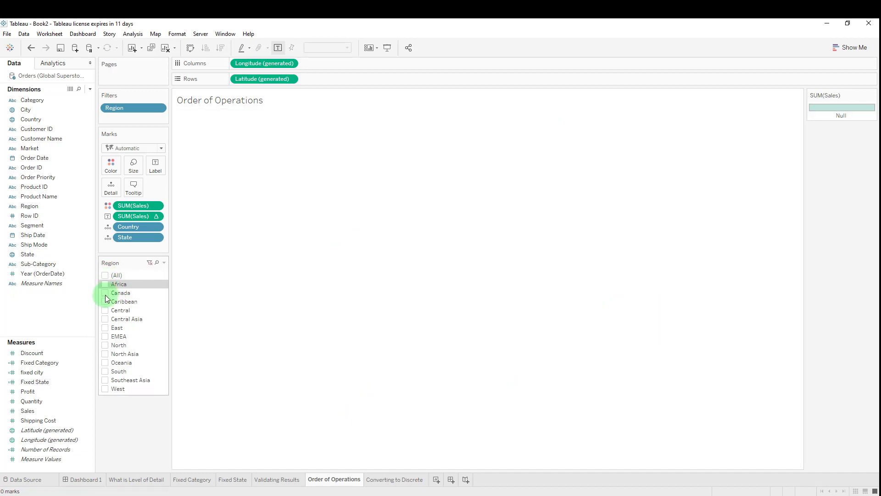
left_click(105, 310)
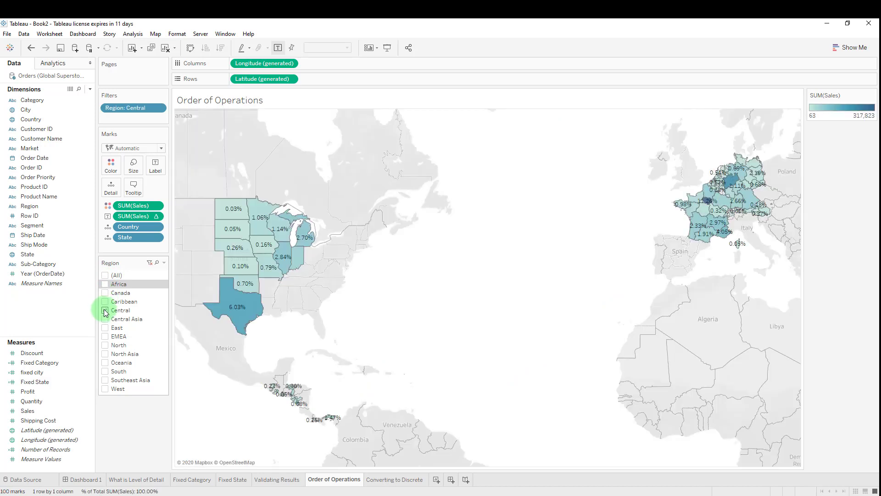
left_click(106, 310)
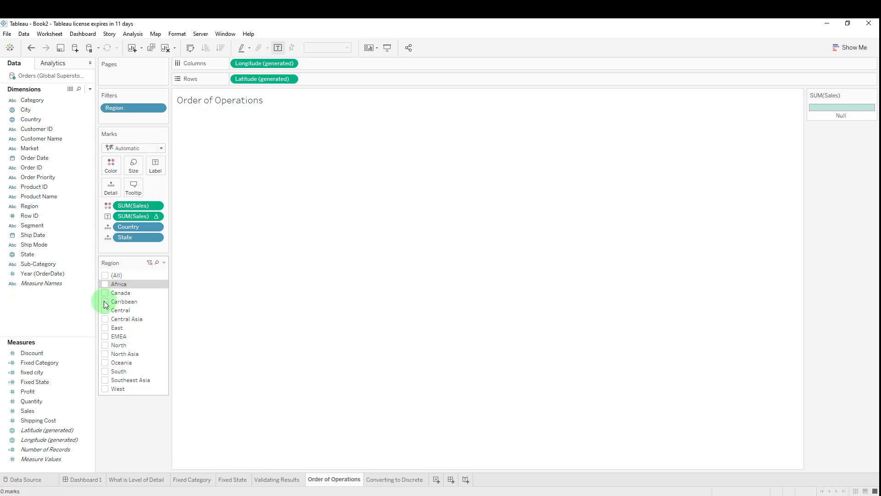
Filter the map to Canada to inspect its provinces' percent of total sales, and reselect all regions.
left_click(105, 292)
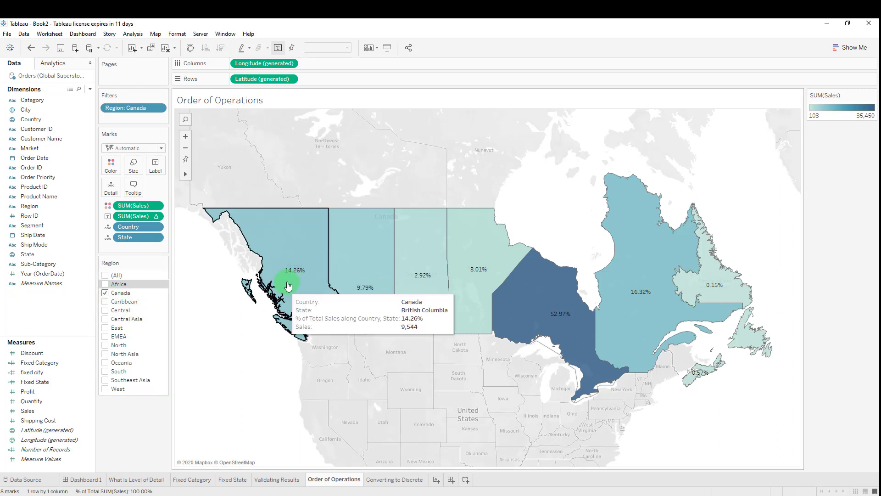
mouse_move(365, 295)
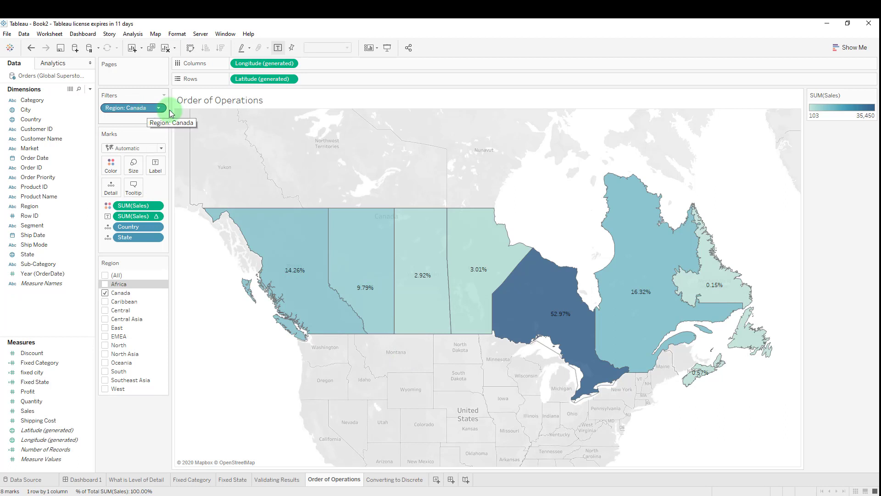
mouse_move(424, 282)
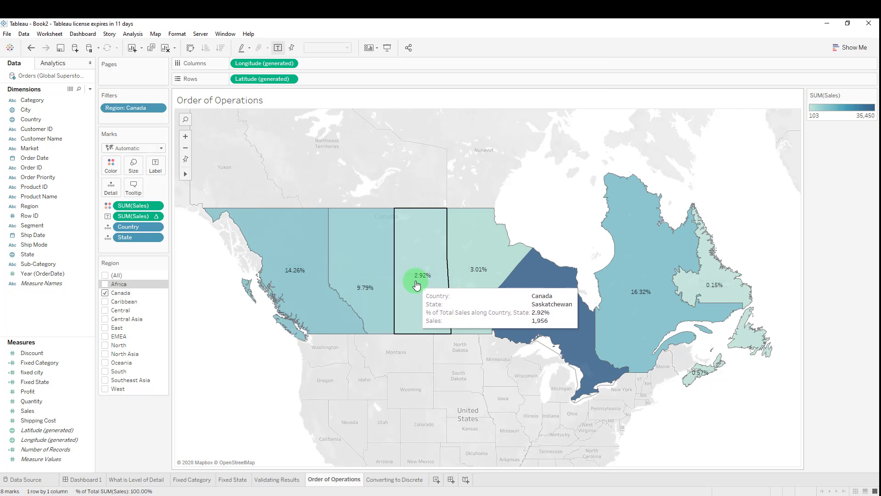
left_click(105, 274)
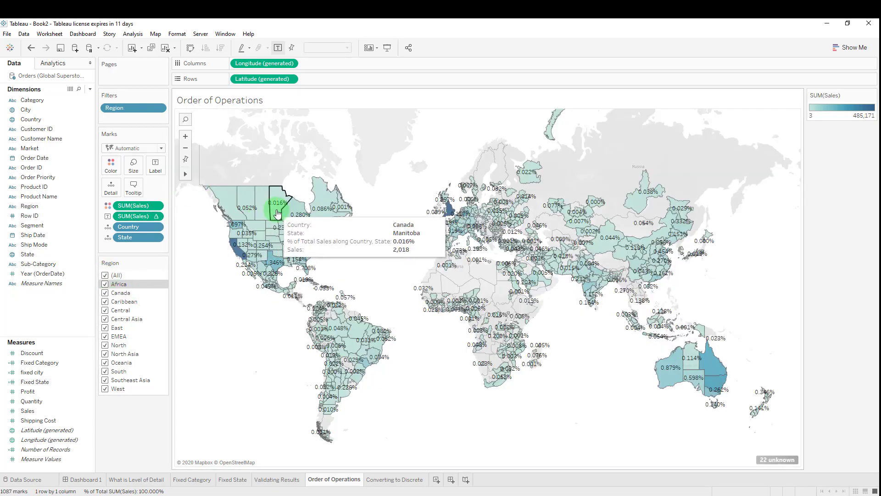
Filter the map to only the Canada region and check Manitoba's percent of total sales.
left_click(105, 275)
left_click(106, 293)
mouse_move(452, 288)
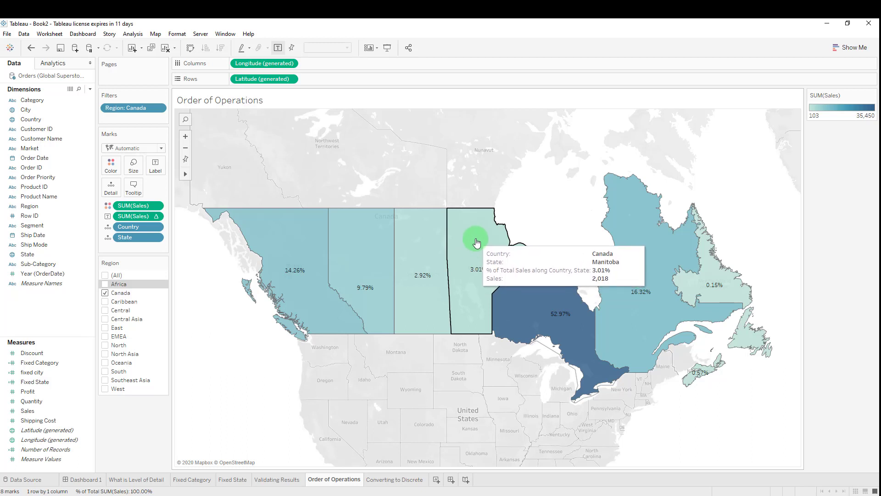
Create a calculated field named "% of World" with the formula { sum([Sales])}.
left_click(90, 89)
left_click(69, 98)
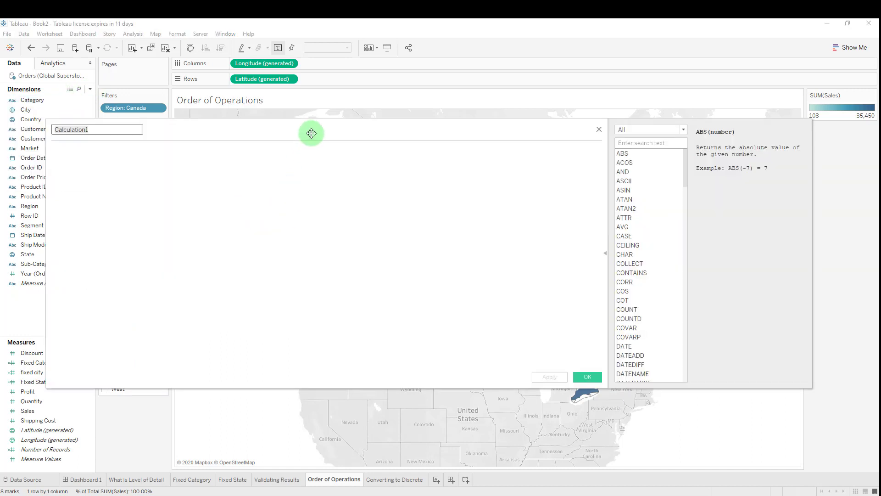
left_click_drag(325, 139, 367, 149)
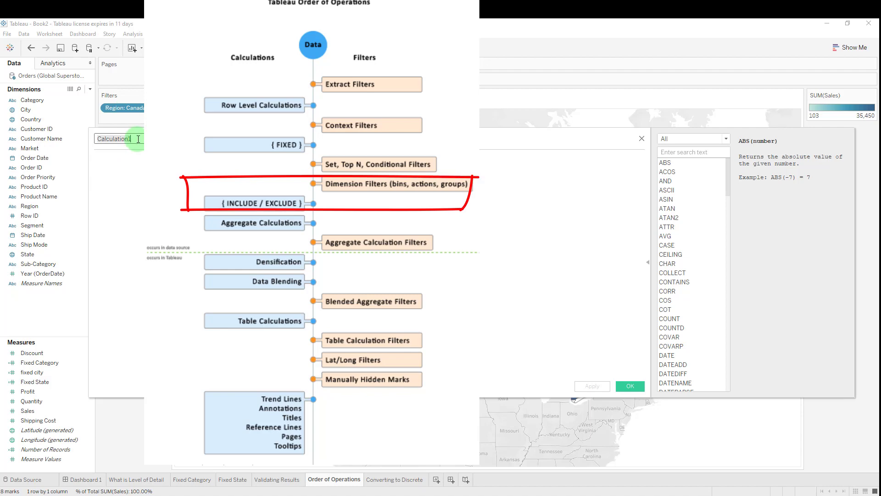
type("% of World")
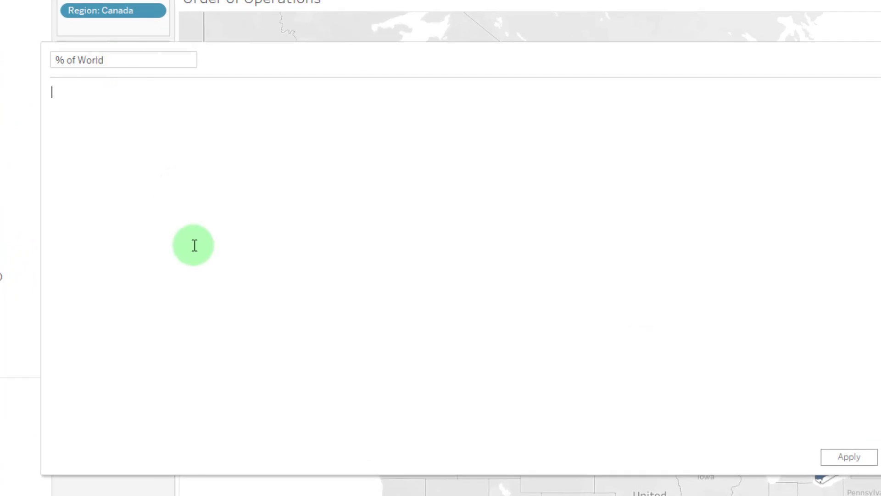
left_click(191, 207)
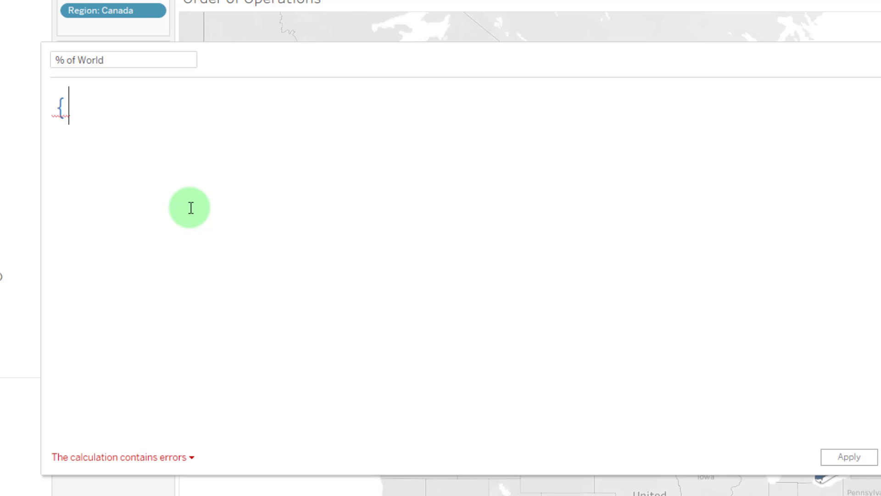
type("{")
type("sum")
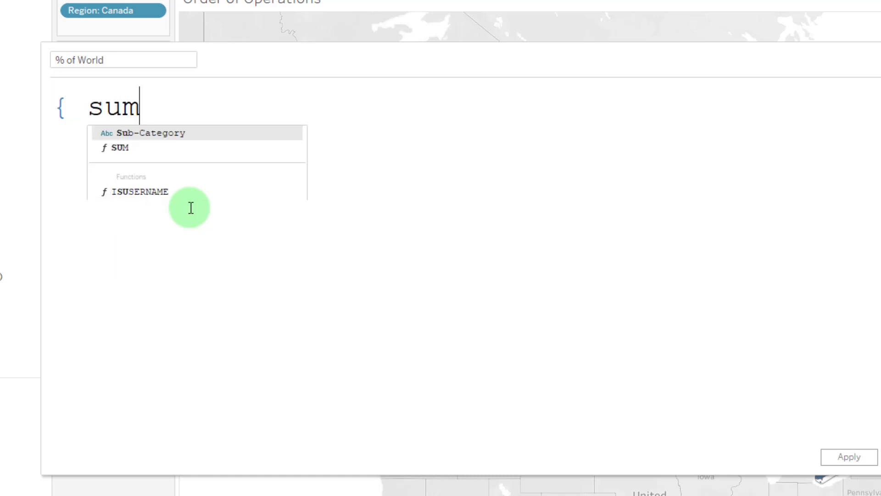
type("(sal")
key("Return")
type(")")
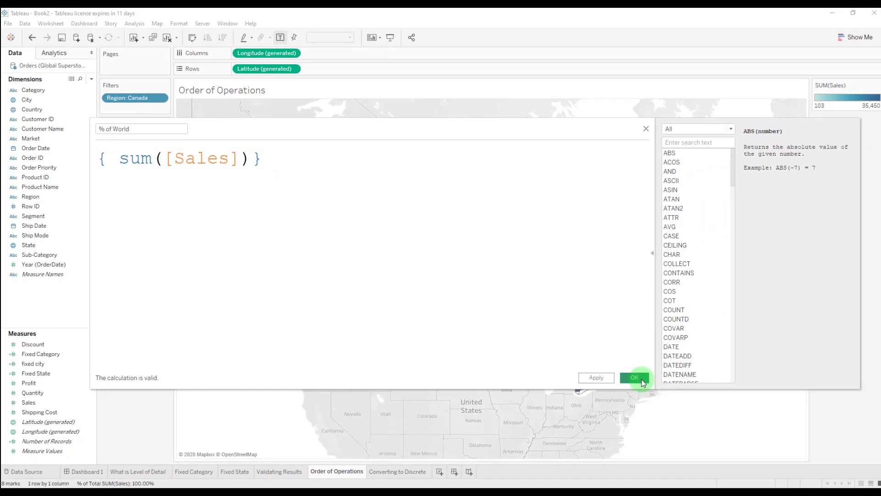
left_click(633, 375)
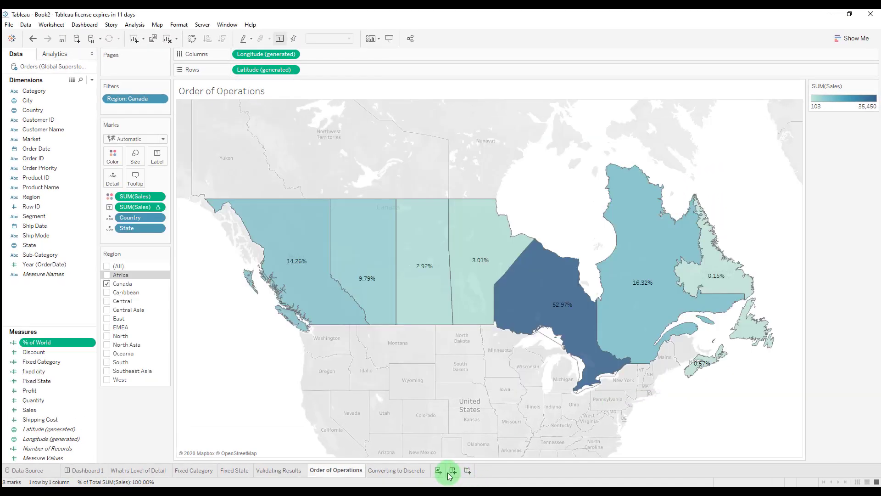
Create a new worksheet and display Sales and % of World as text to compare their totals.
left_click(438, 470)
left_click_drag(33, 410, 153, 154)
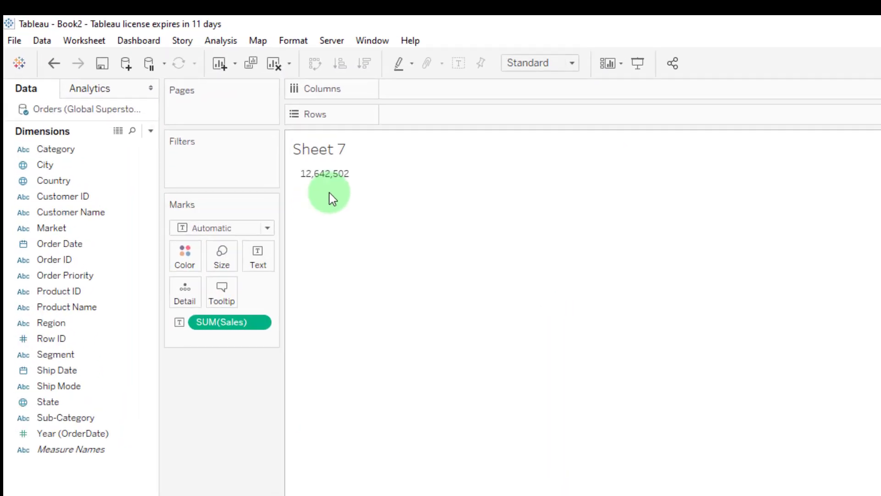
mouse_move(323, 186)
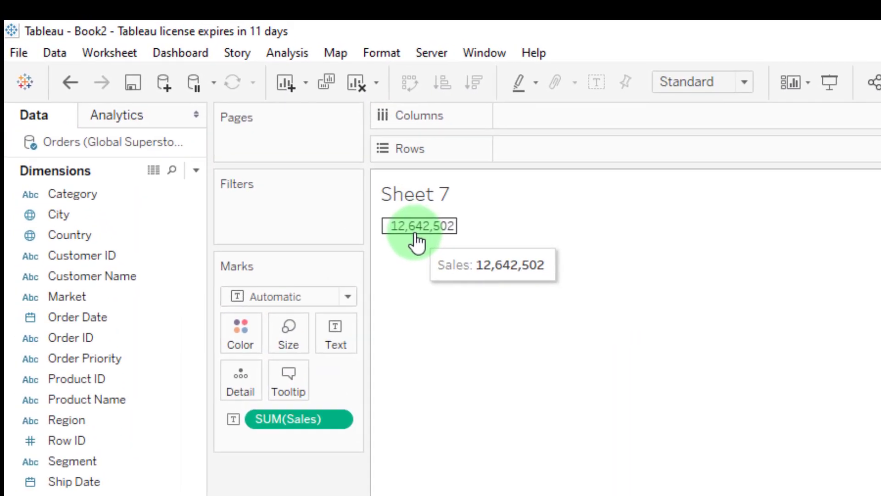
key("Escape")
left_click_drag(74, 491, 335, 349)
mouse_move(427, 254)
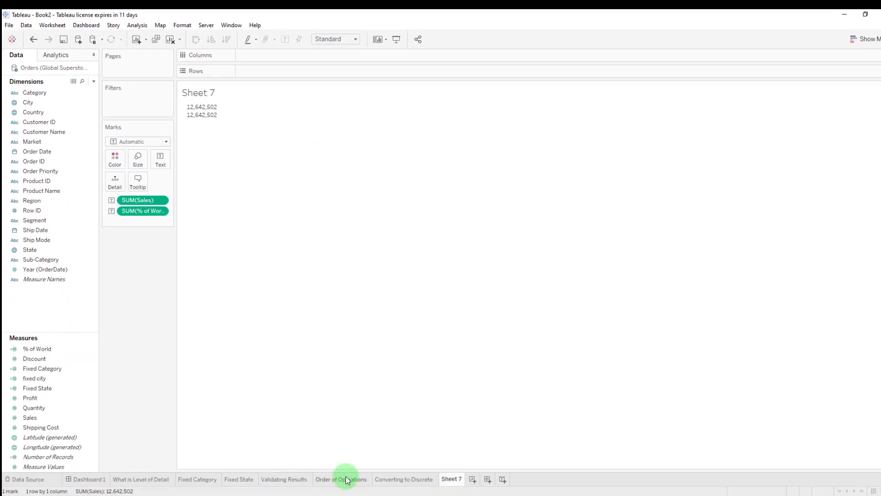
On the Order of Operations sheet, edit the % of World calculation to sum([Sales]) / { sum([Sales])} and check its error.
left_click(345, 480)
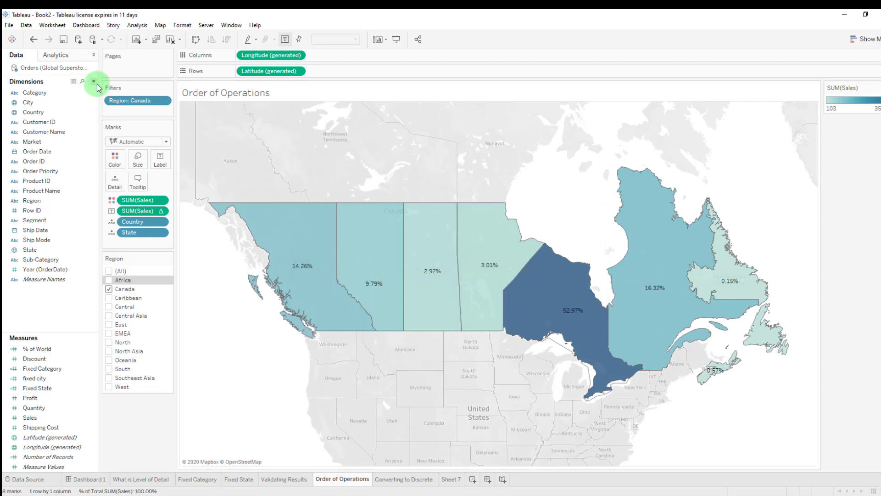
right_click(39, 349)
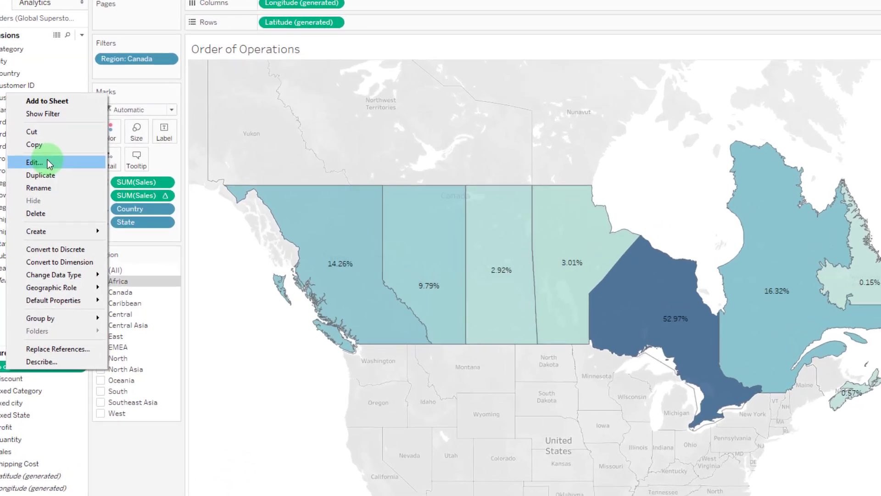
left_click(59, 184)
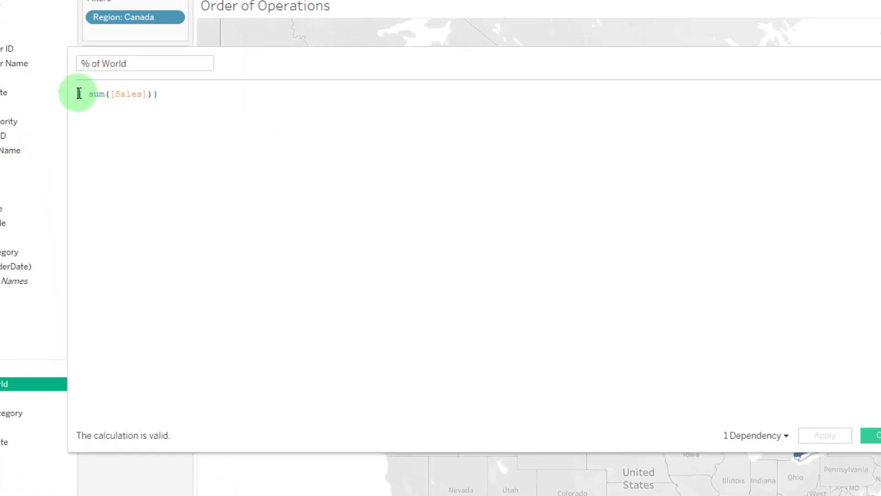
type("sum([Sales]) /")
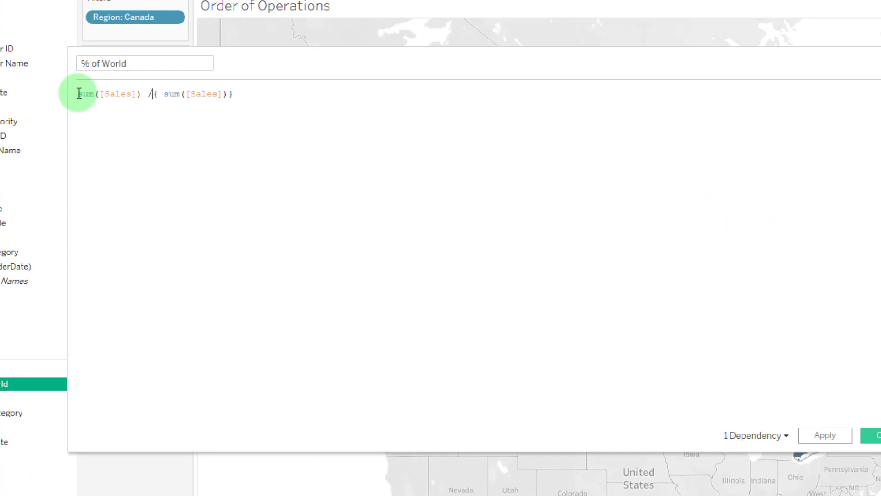
left_click_drag(140, 93, 78, 93)
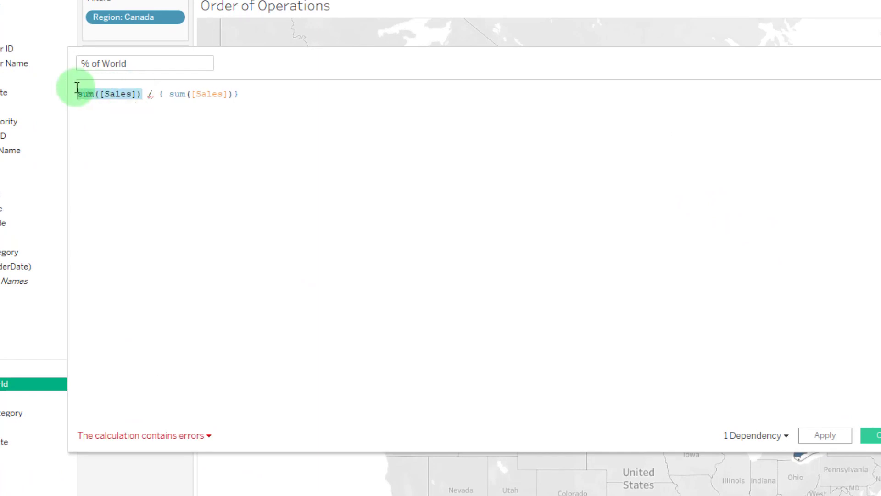
left_click_drag(159, 94, 234, 94)
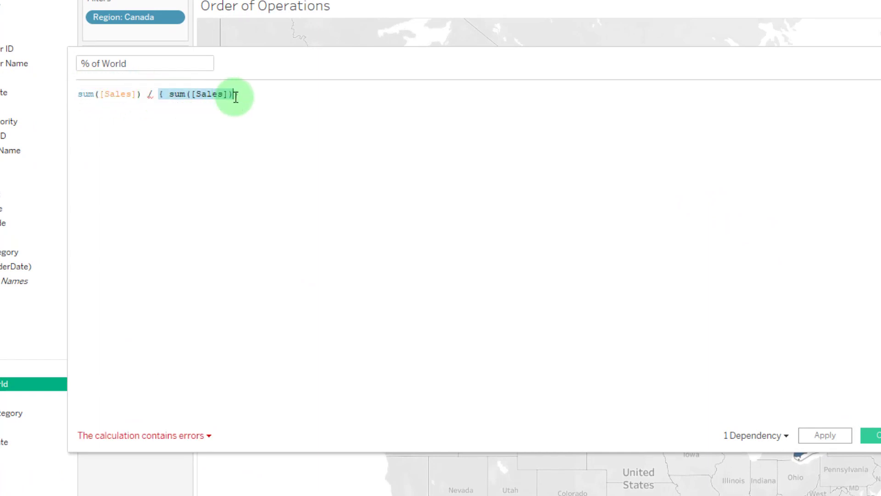
left_click(273, 178)
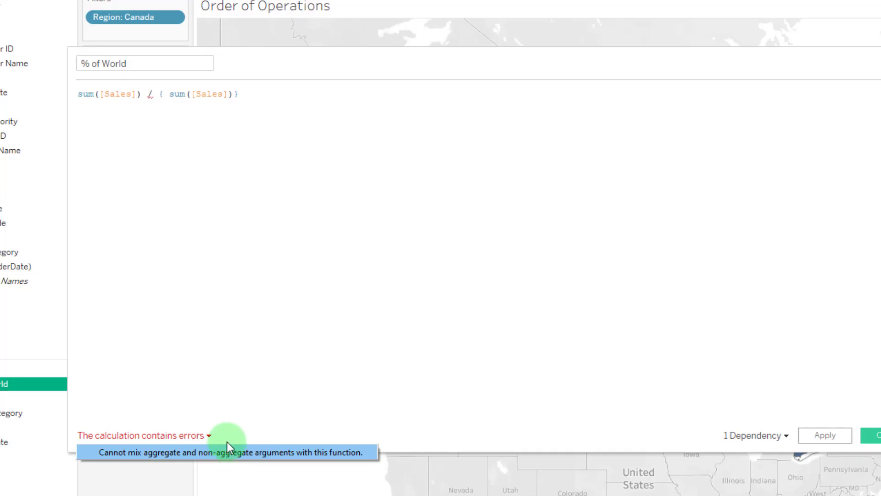
left_click(227, 441)
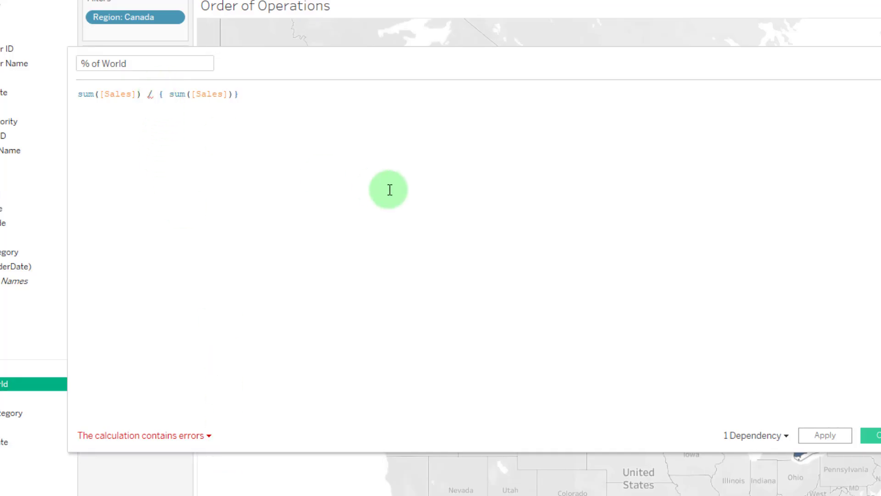
Wrap the denominator of % of World in min() so the formula reads sum([Sales]) / min({ sum([Sales])}), and save it.
type("min(")
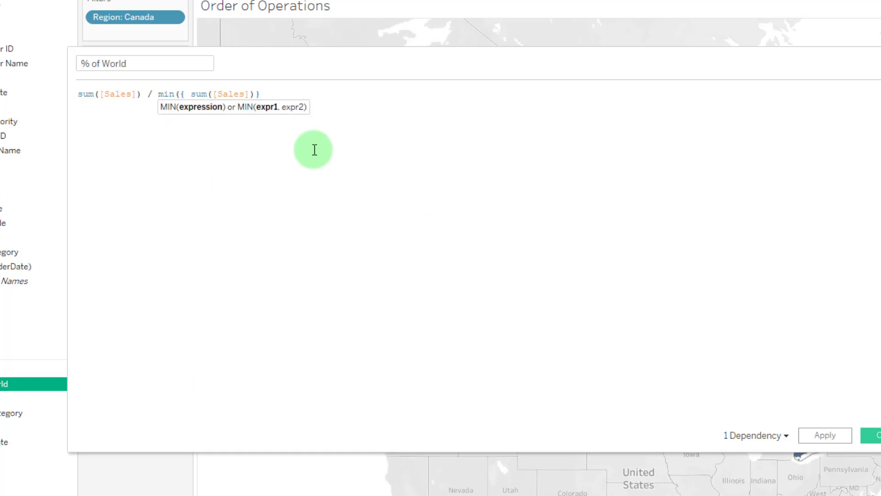
left_click(263, 92)
type(")")
left_click_drag(157, 93, 269, 99)
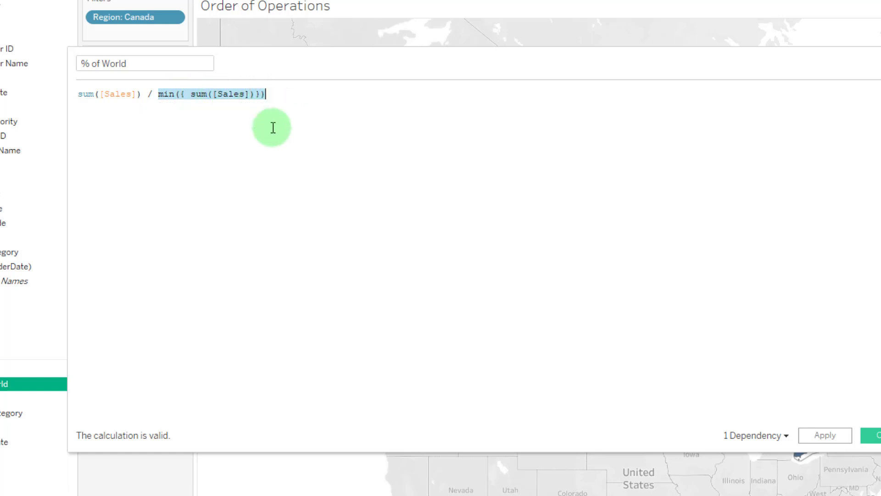
left_click(269, 175)
scroll(299, 206, "up", 2)
scroll(301, 208, "up", 2)
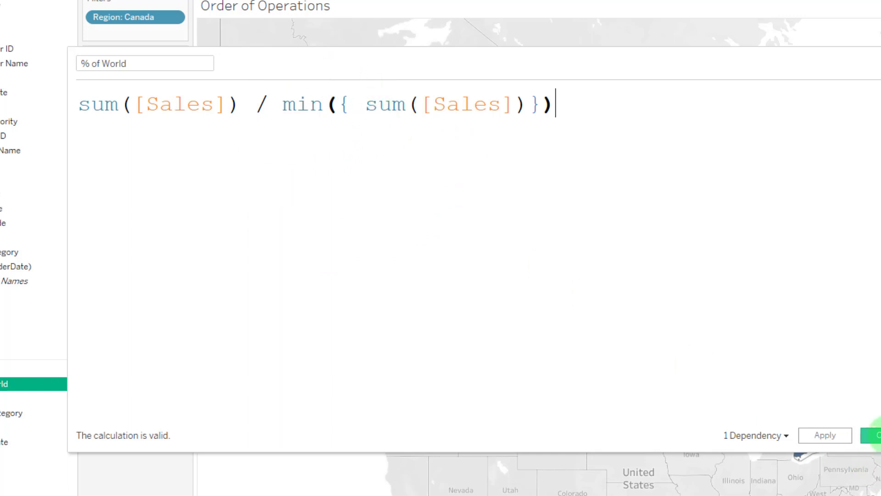
left_click(875, 435)
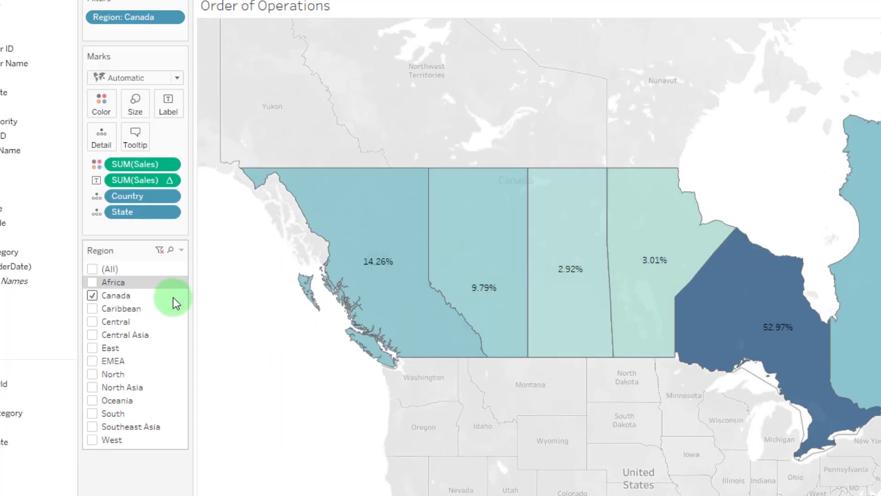
Add % of World to the map labels and inspect Manitoba's value.
left_click_drag(3, 383, 172, 95)
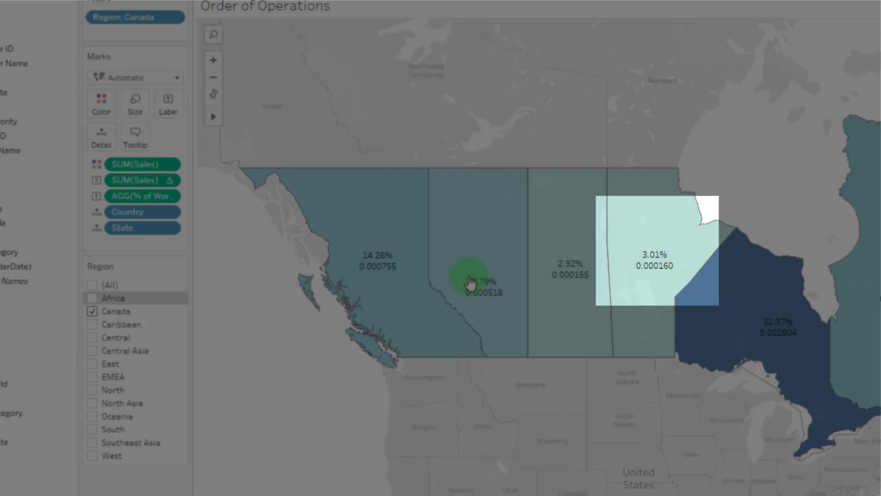
left_click(654, 272)
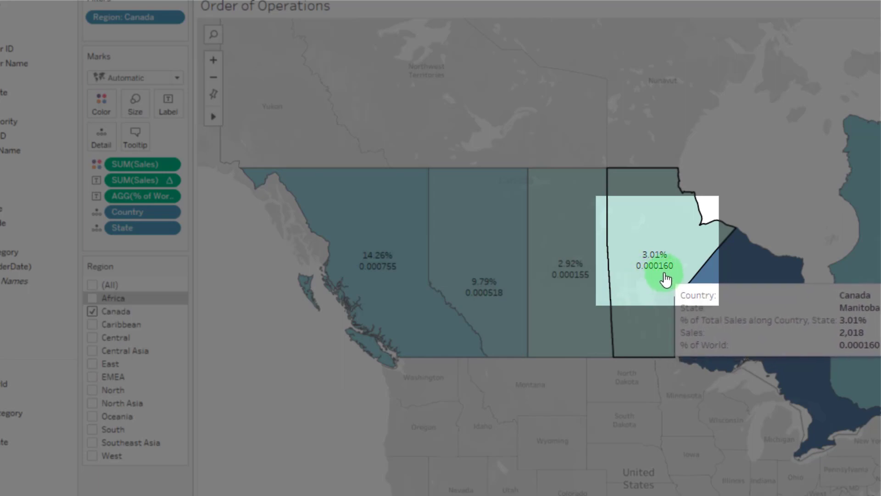
left_click(275, 156)
Format the % of World labels as percentages with two decimals and check Manitoba's value.
right_click(152, 198)
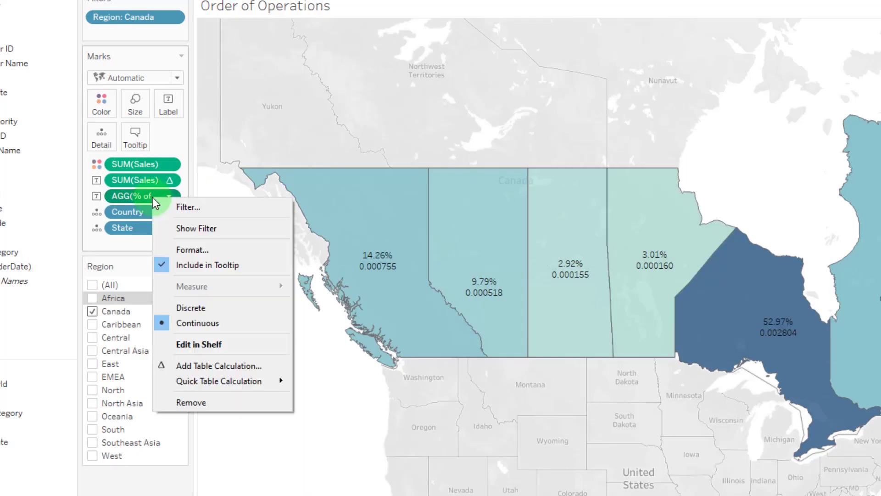
left_click(210, 251)
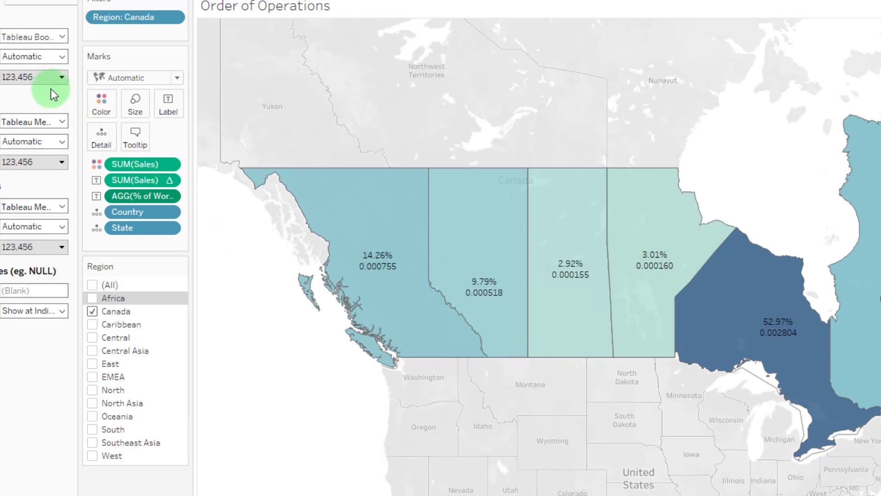
left_click(40, 78)
left_click(40, 162)
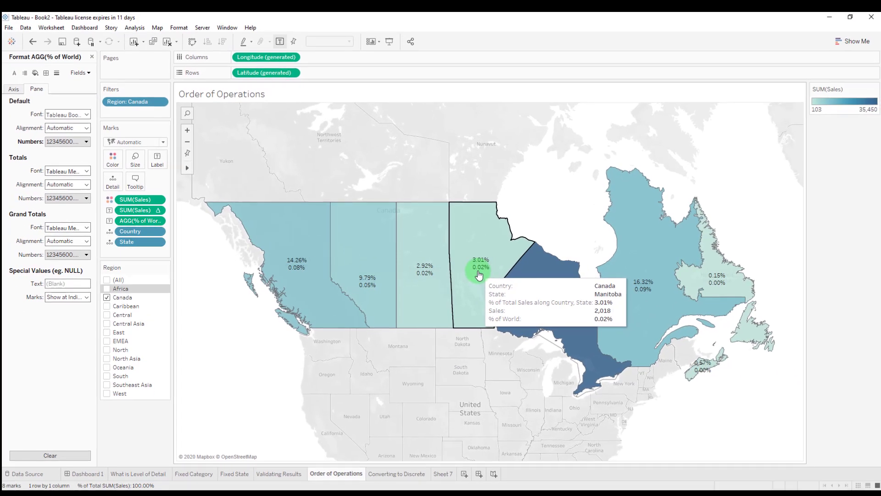
left_click(468, 310)
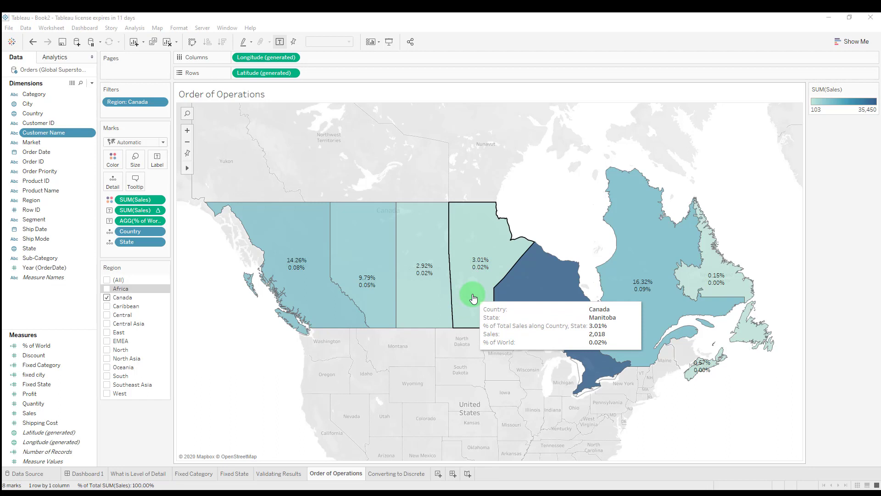
On the Converting to Discrete sheet, chart the distinct count of Order ID by Customer Name as bars sorted in descending order.
left_click(394, 474)
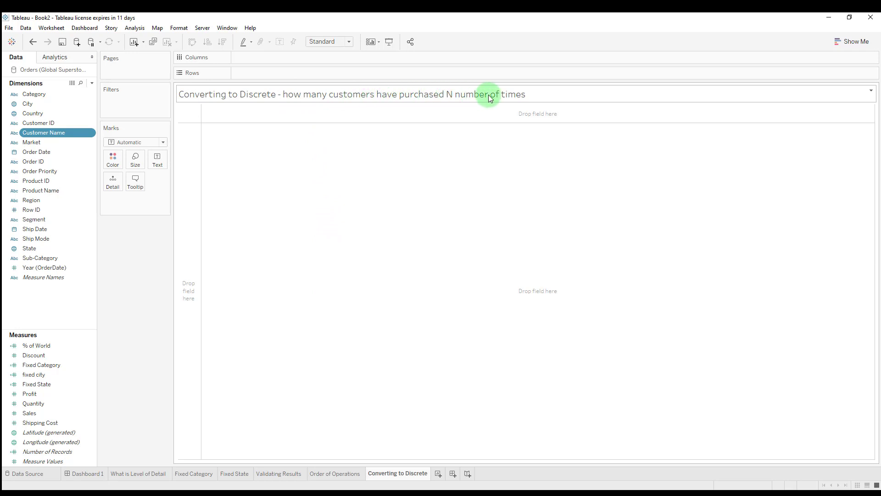
left_click(59, 142)
left_click_drag(84, 140, 246, 72)
left_click(40, 161)
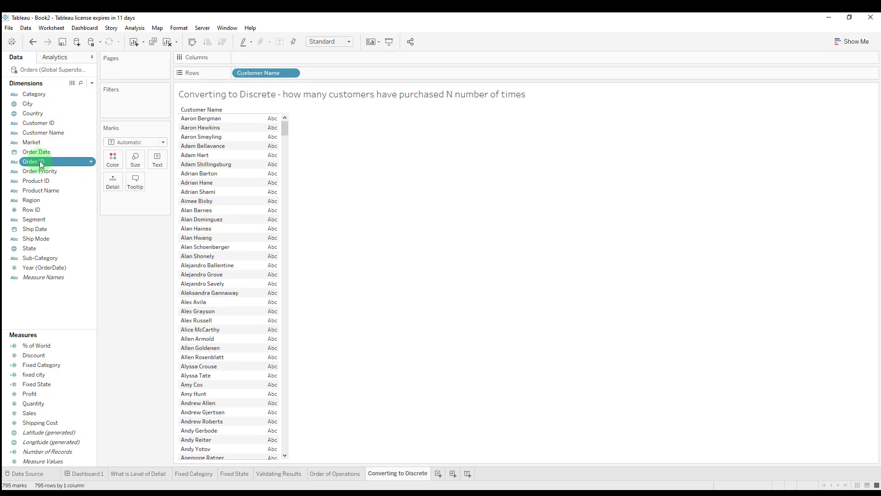
left_click_drag(37, 165, 252, 54)
left_click(404, 265)
left_click(457, 294)
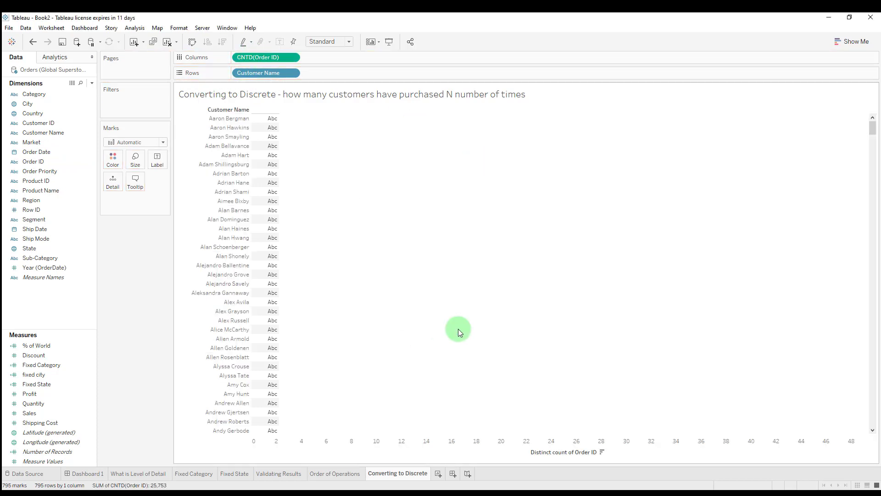
left_click(222, 41)
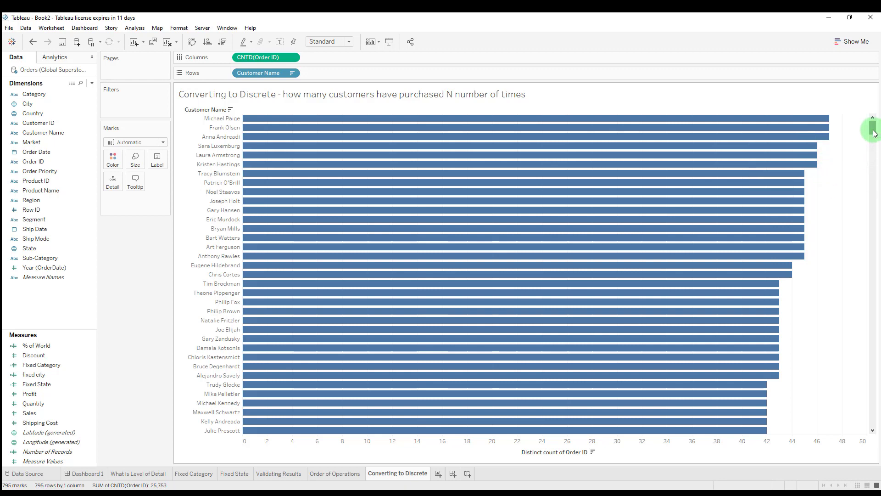
mouse_move(873, 133)
left_mouse_down()
mouse_move(870, 244)
mouse_move(871, 125)
left_mouse_up()
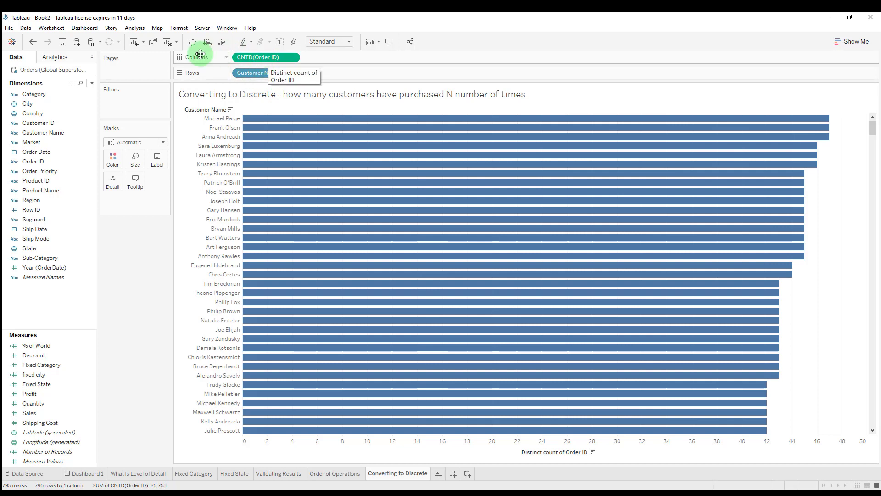
Create a calculated field named "fixed customer" with the formula {fixed [Customer Name]:countd([Order ID])}.
left_click(93, 84)
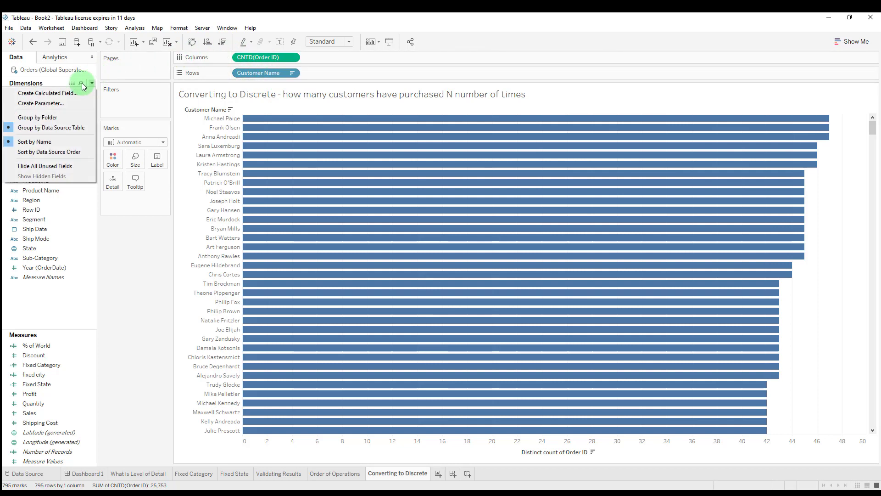
left_click(65, 94)
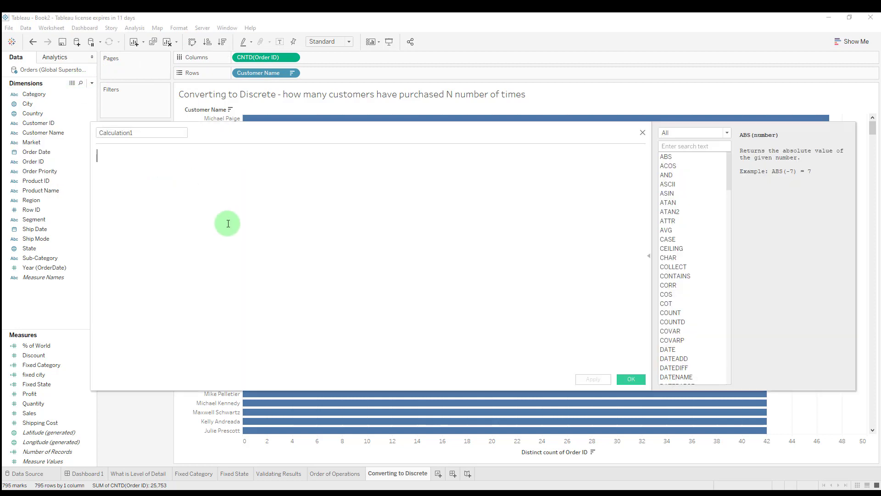
type("{fixed [Customer Name]:countd([Order ID])}")
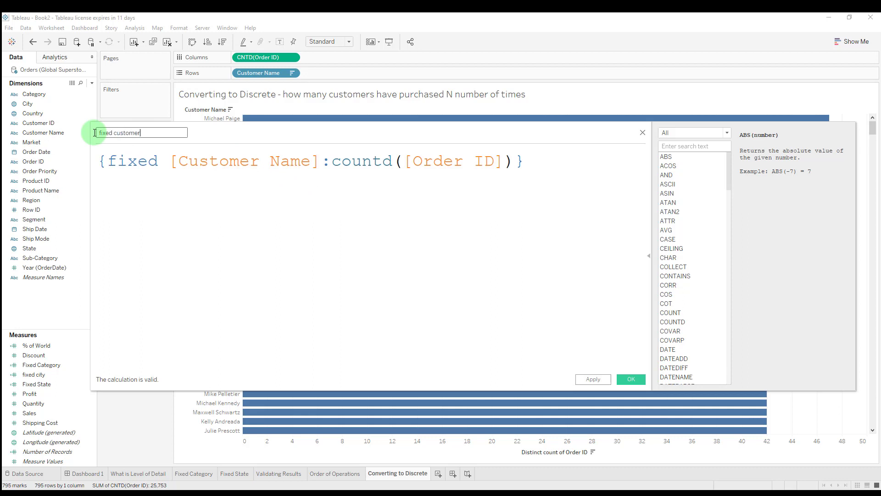
left_click(631, 381)
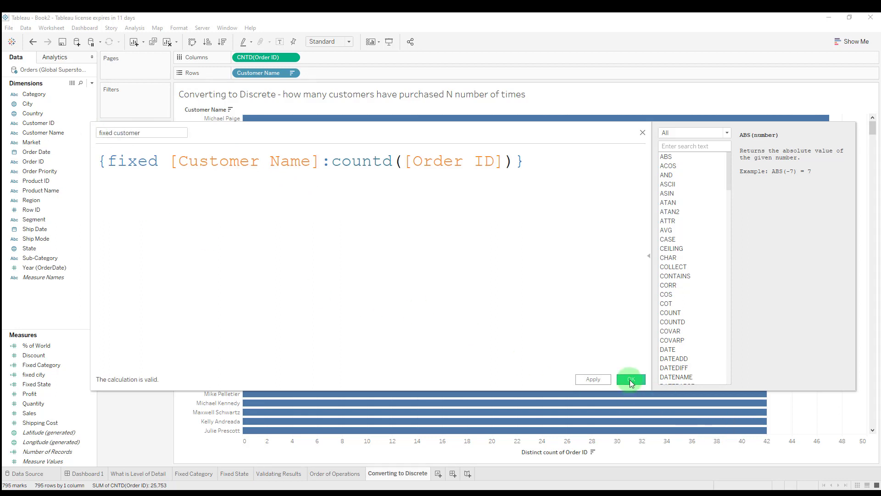
left_click(631, 381)
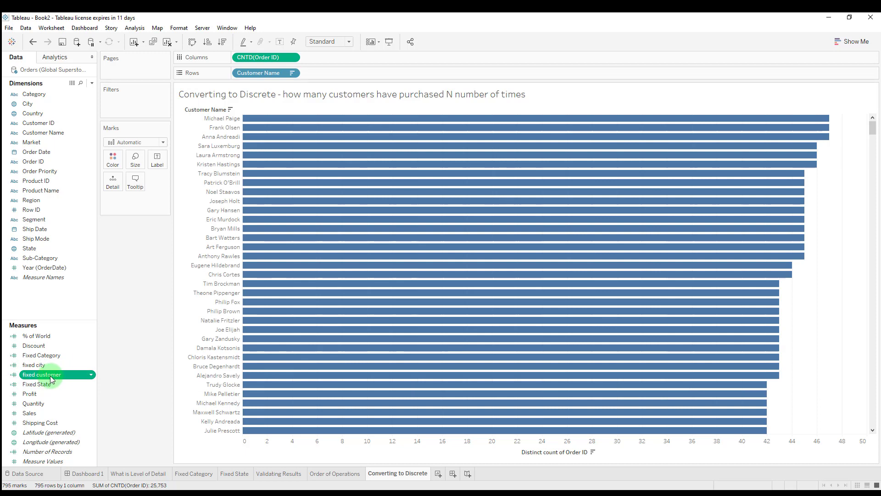
Create a new worksheet and display the fixed customer measure as text.
left_click_drag(50, 375, 275, 115)
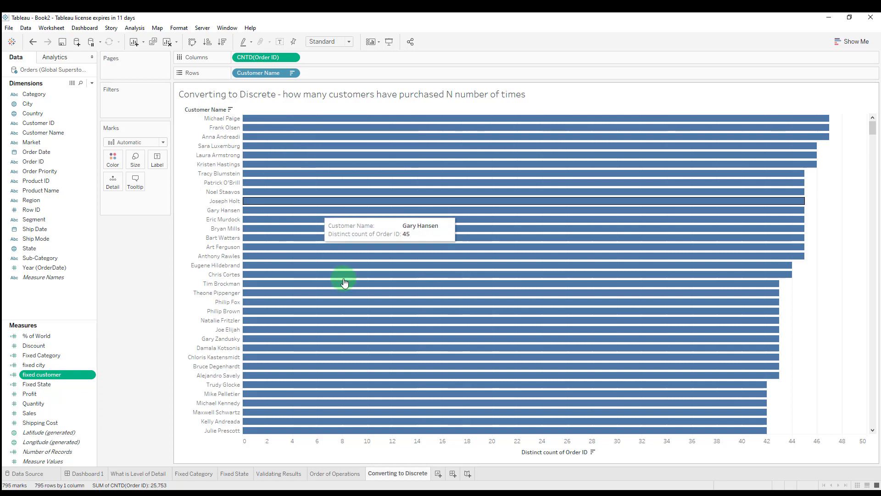
left_click(438, 473)
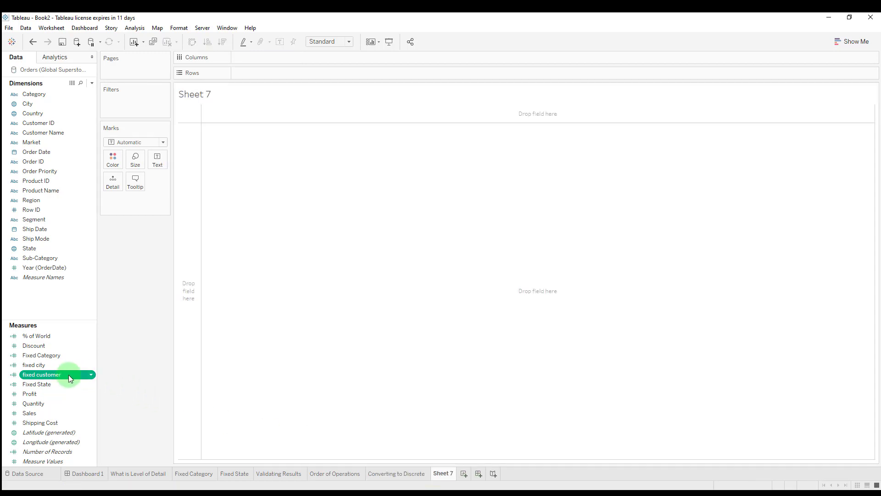
left_click_drag(65, 375, 165, 165)
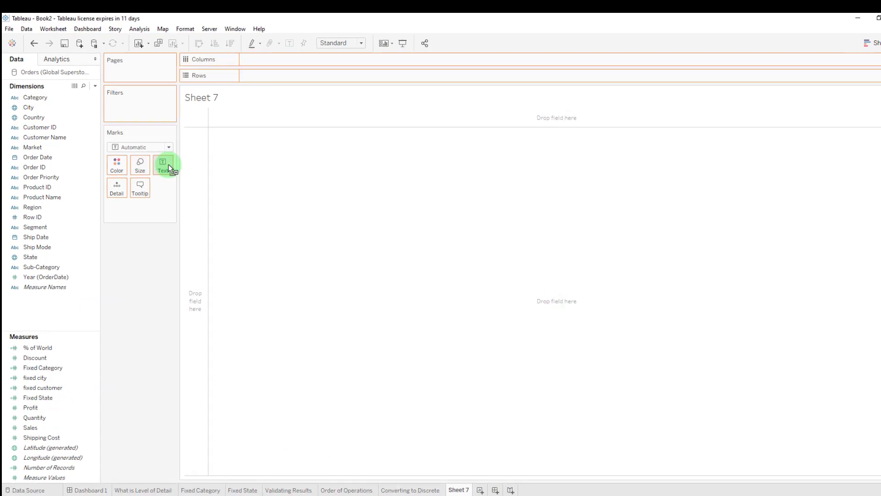
left_click(195, 116)
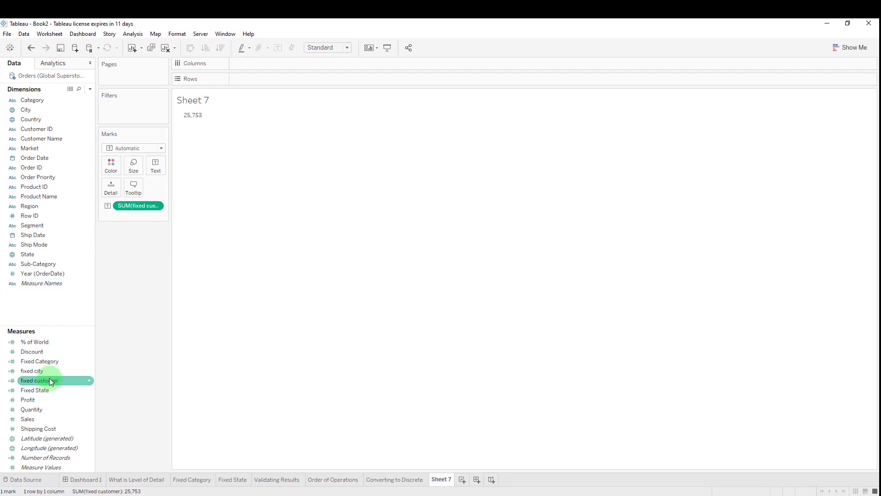
Convert the fixed customer measure to a dimension and list its values as rows on another new worksheet.
left_click(49, 380)
left_click_drag(52, 379, 49, 303)
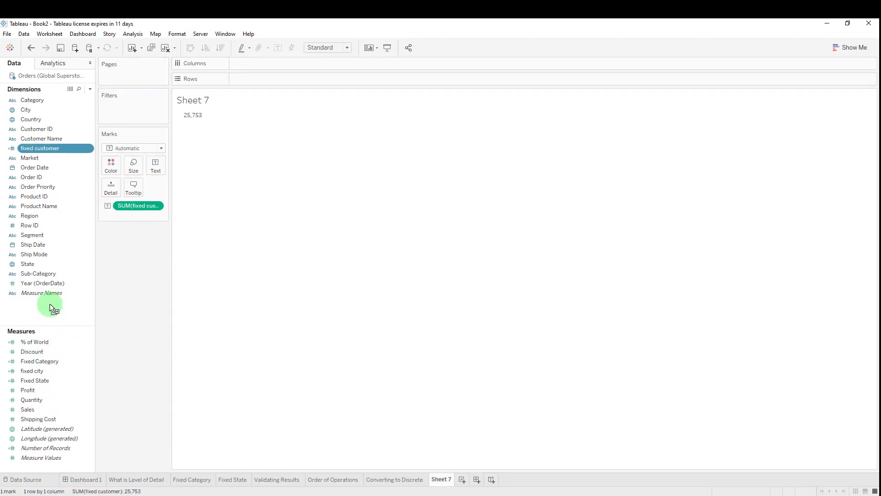
left_click(463, 480)
left_click_drag(30, 141, 246, 79)
left_click_drag(204, 109, 186, 394)
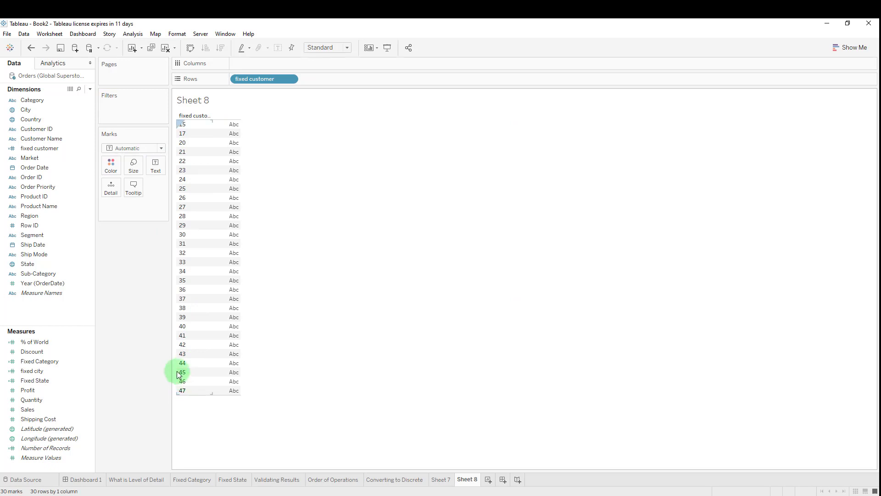
Chart the count of Customer Name as bars for each fixed customer value, and change its aggregation to Count (Distinct).
left_click(58, 138)
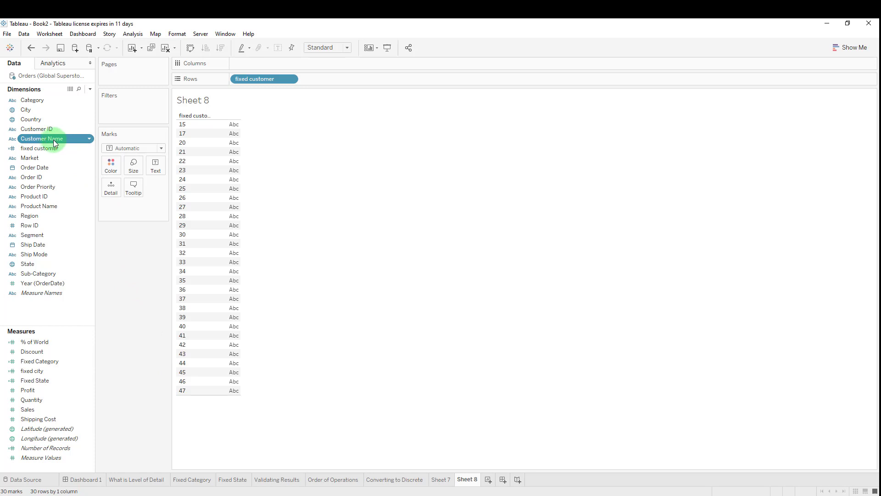
left_click_drag(55, 139, 254, 62)
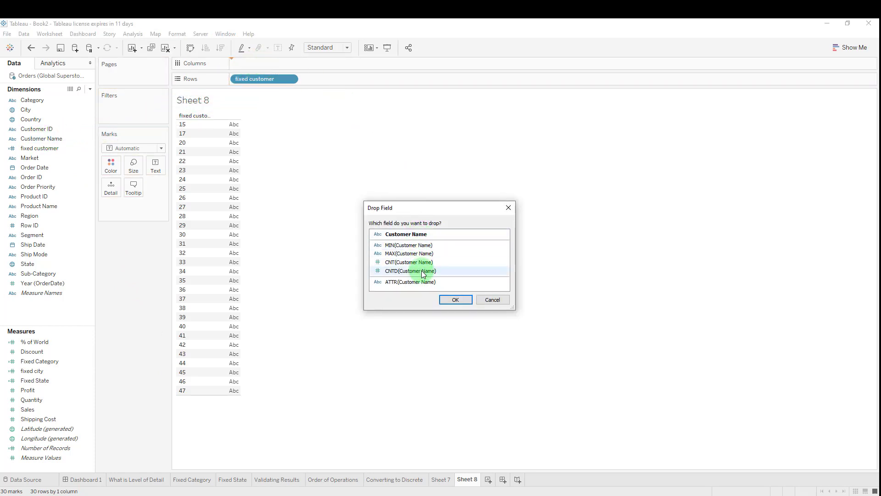
left_click(409, 263)
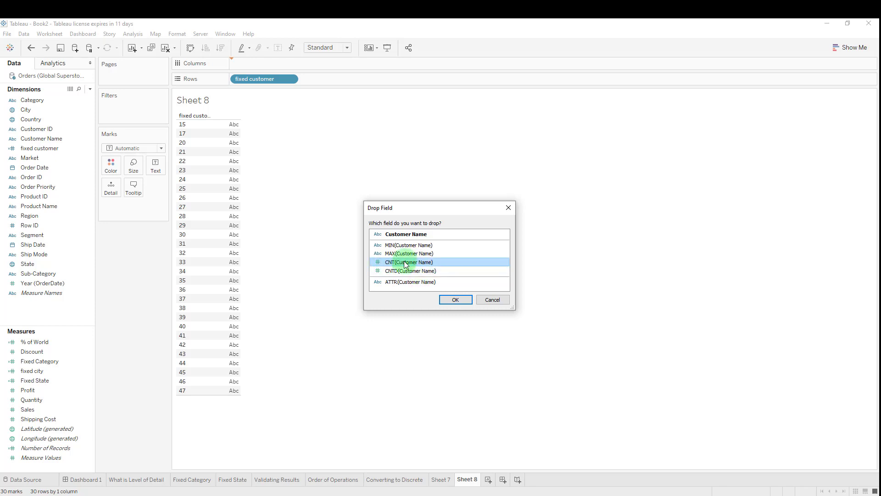
left_click(456, 299)
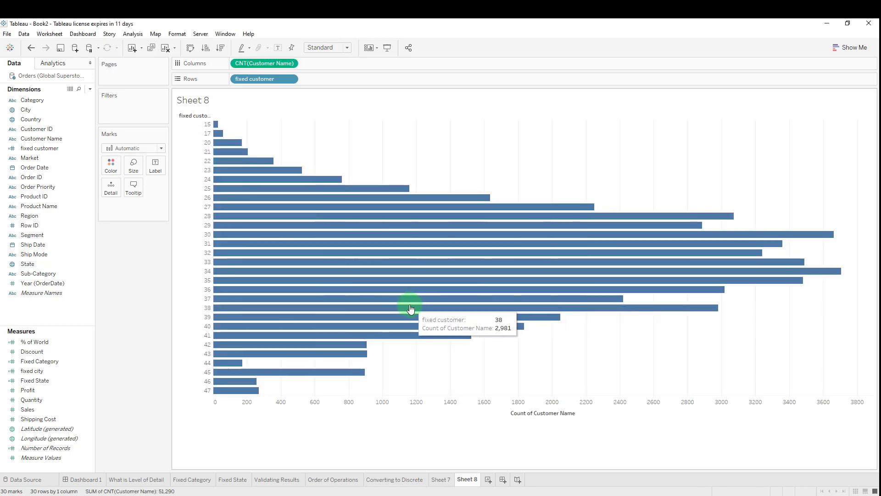
left_click(293, 65)
mouse_move(310, 159)
left_click(353, 190)
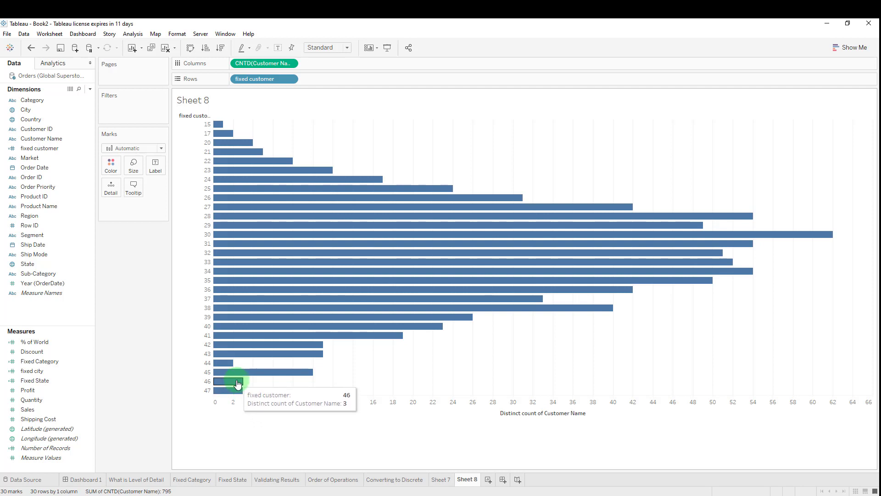
Check the bar for 15 purchases against the customer with the fewest orders on the Converting to Discrete sheet.
left_click(219, 124)
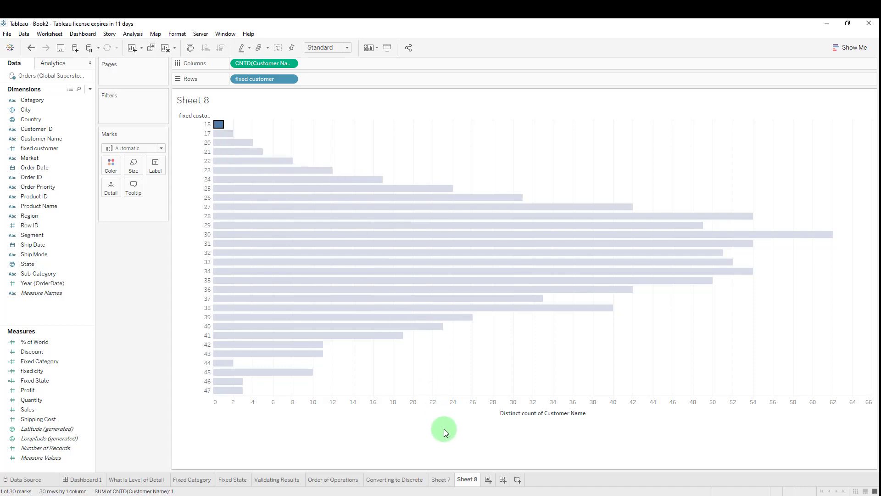
left_click(442, 478)
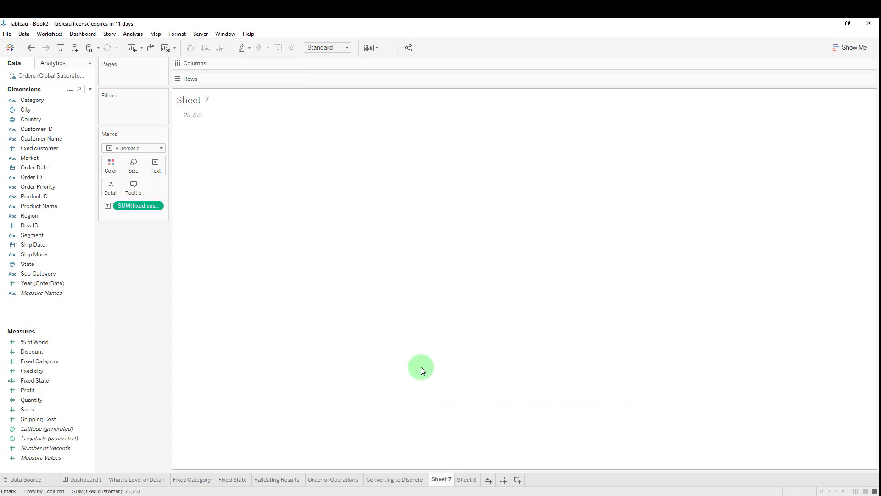
left_click(400, 479)
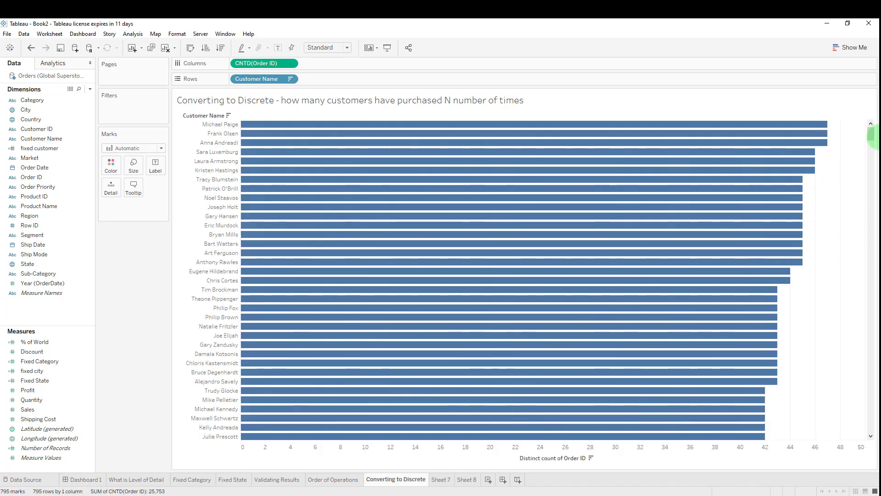
left_click_drag(869, 152, 868, 429)
left_click(415, 435)
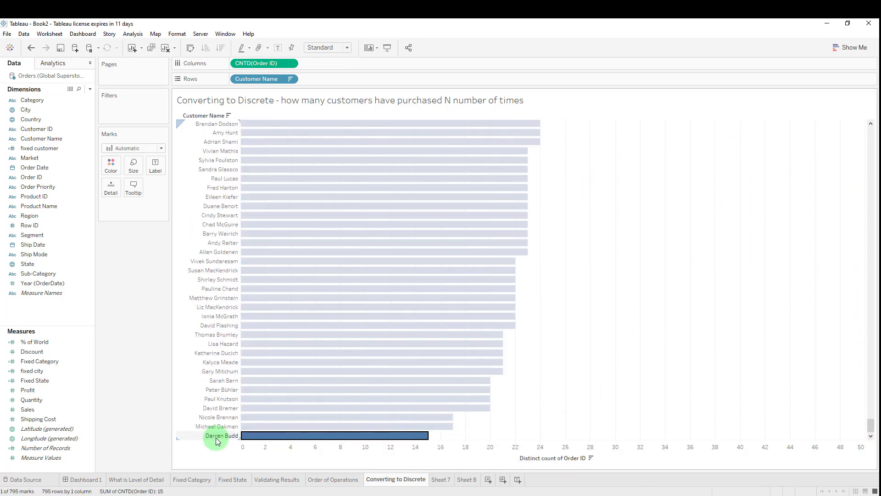
mouse_move(425, 440)
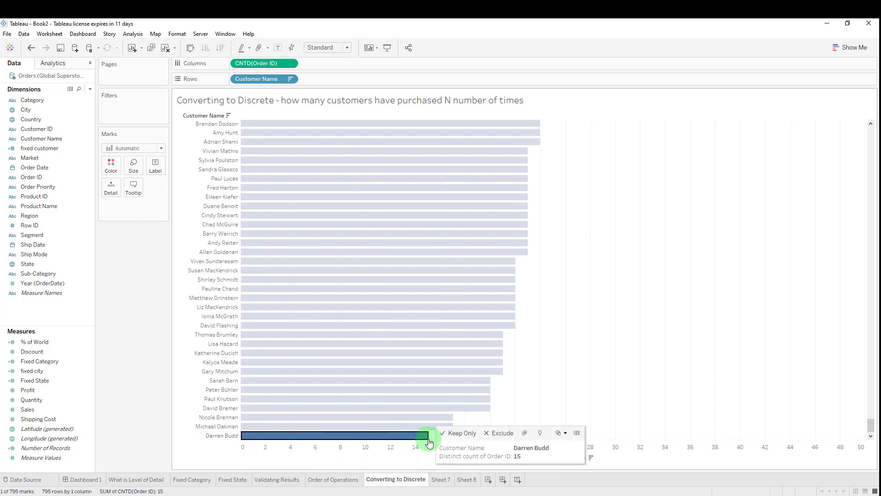
left_click(574, 326)
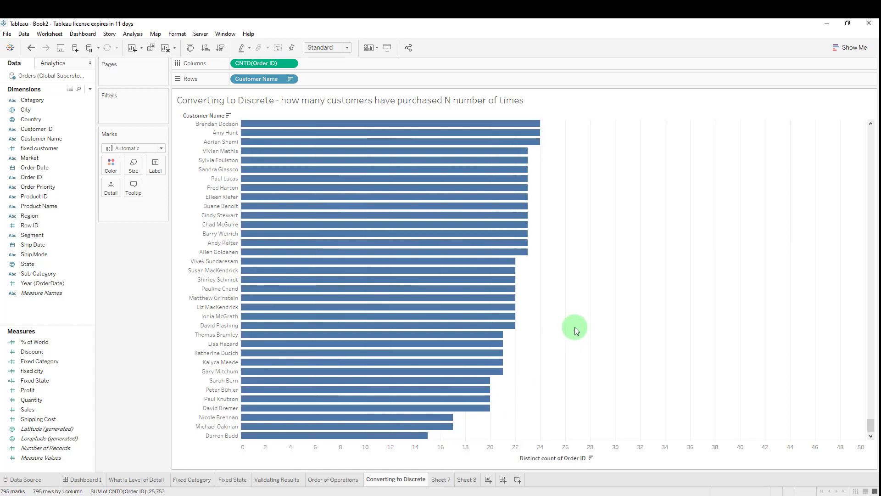